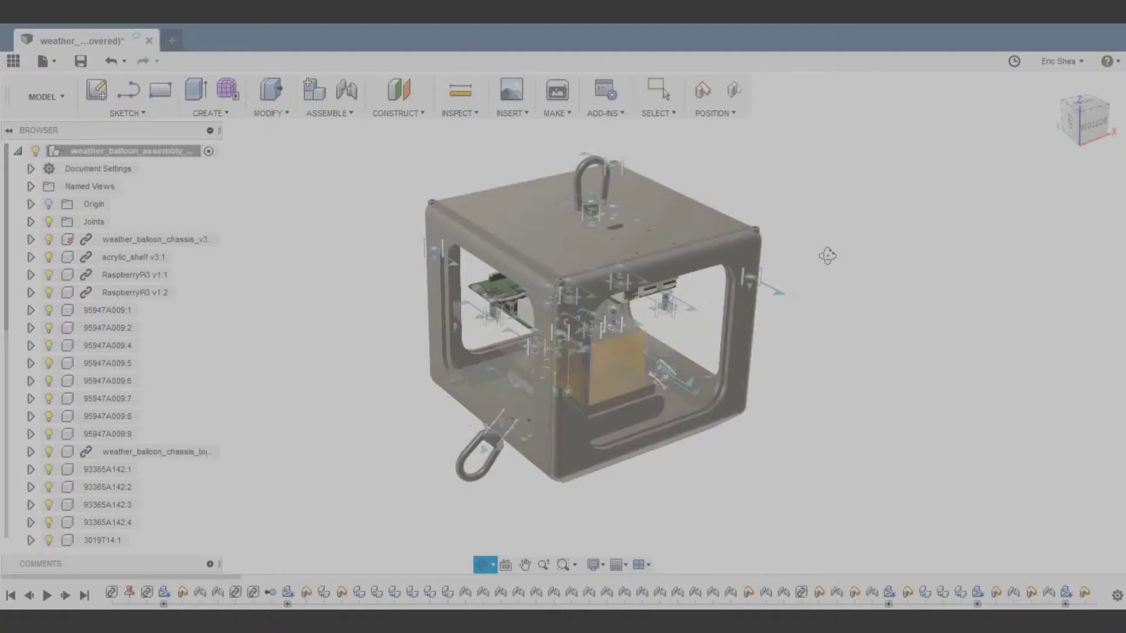
# - Orbit the default view, then bring up the SKETCH tools list in the Untitled design
pyautogui.moveTo(827, 255); pyautogui.dragTo(762, 256)
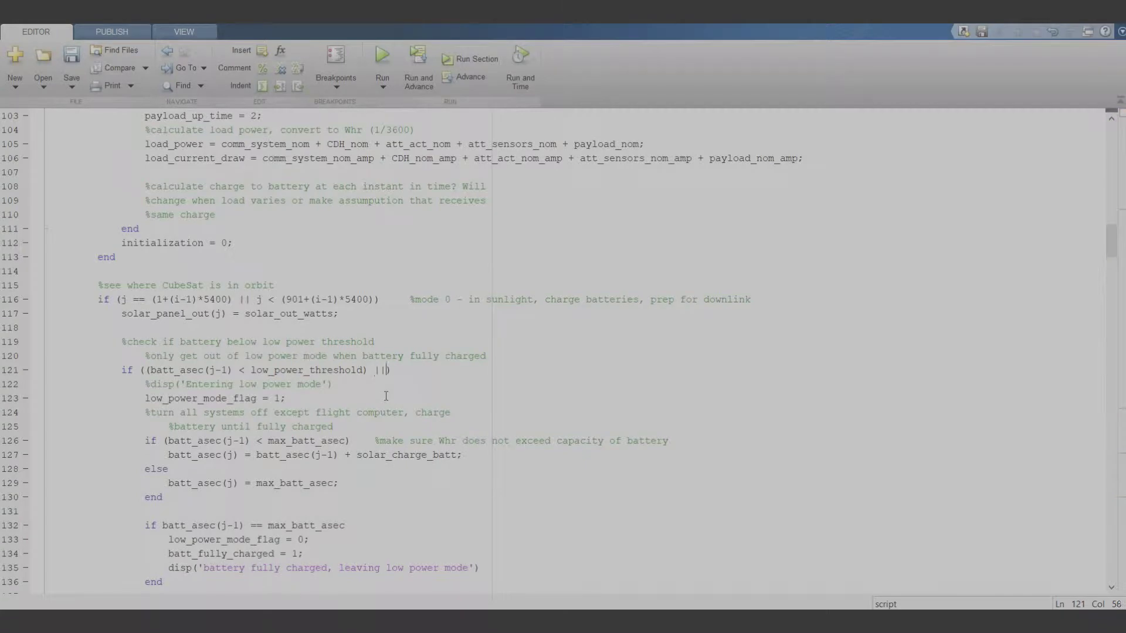
pyautogui.write('low_power_mo')
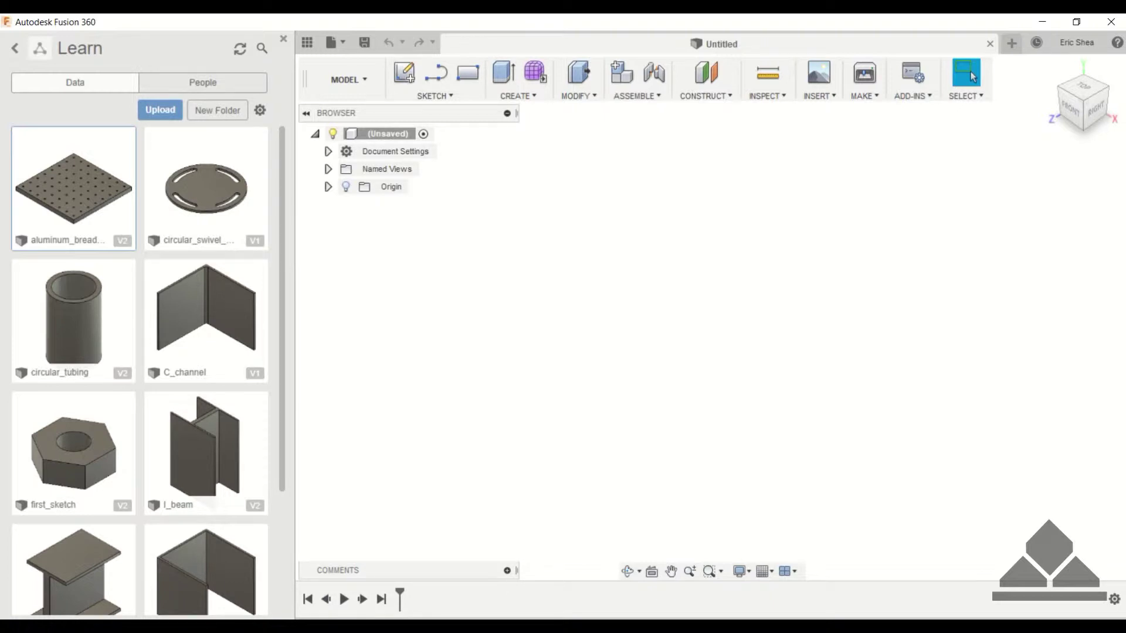
pyautogui.click(434, 95)
# - Draw a centre rectangle on the horizontal origin plane, centred at the origin
pyautogui.click(404, 72)
pyautogui.click(434, 96)
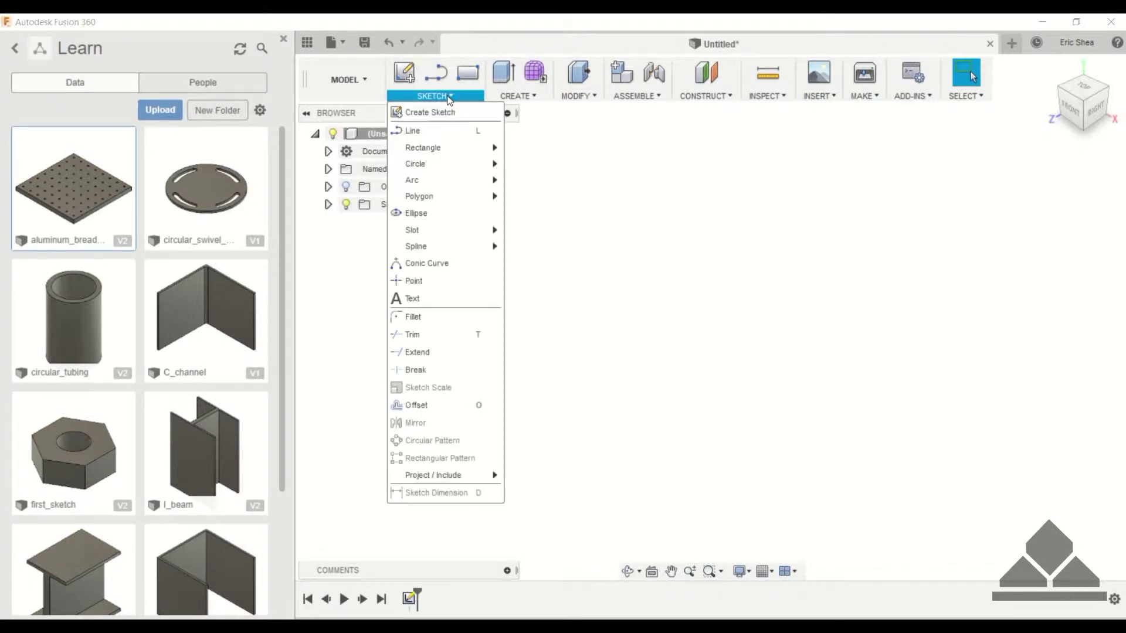
pyautogui.moveTo(425, 148)
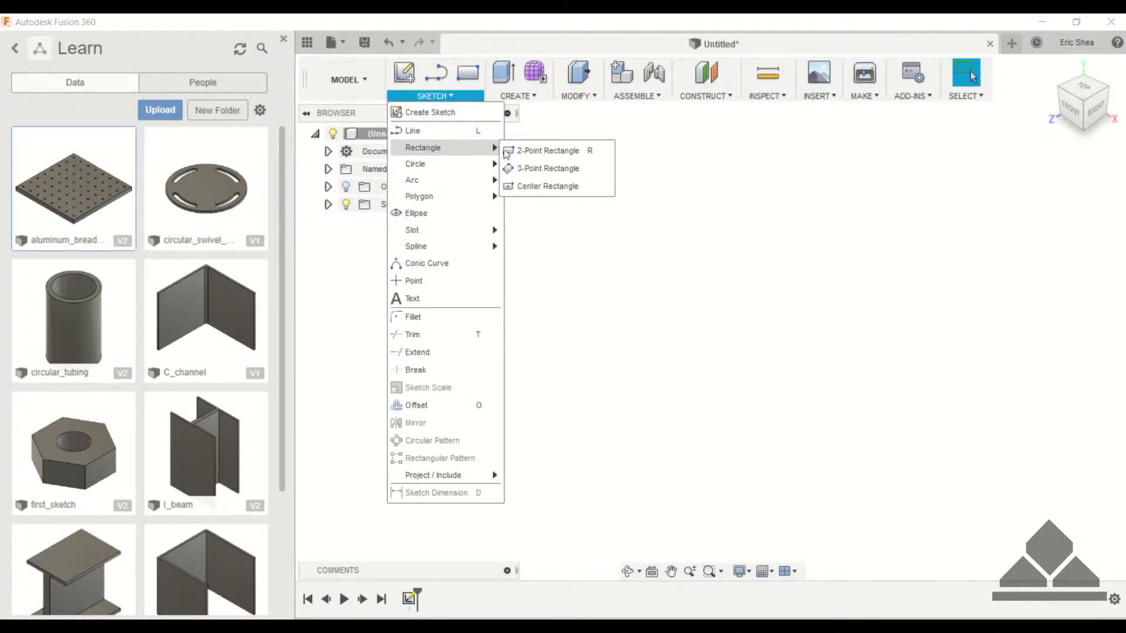
pyautogui.click(528, 174)
pyautogui.click(716, 328)
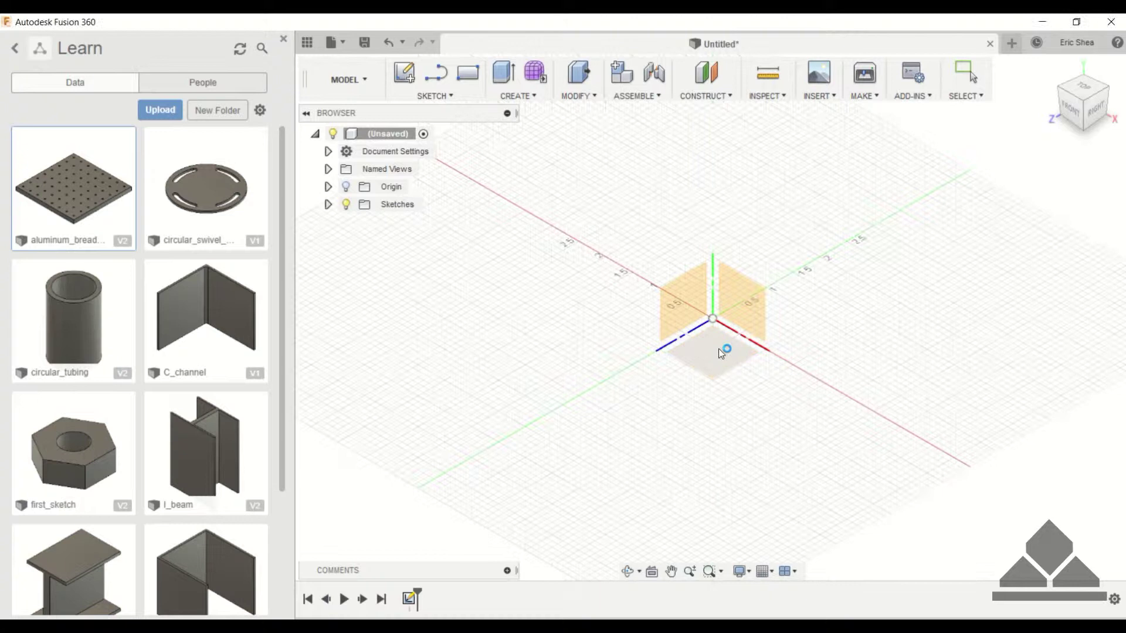
pyautogui.click(673, 287)
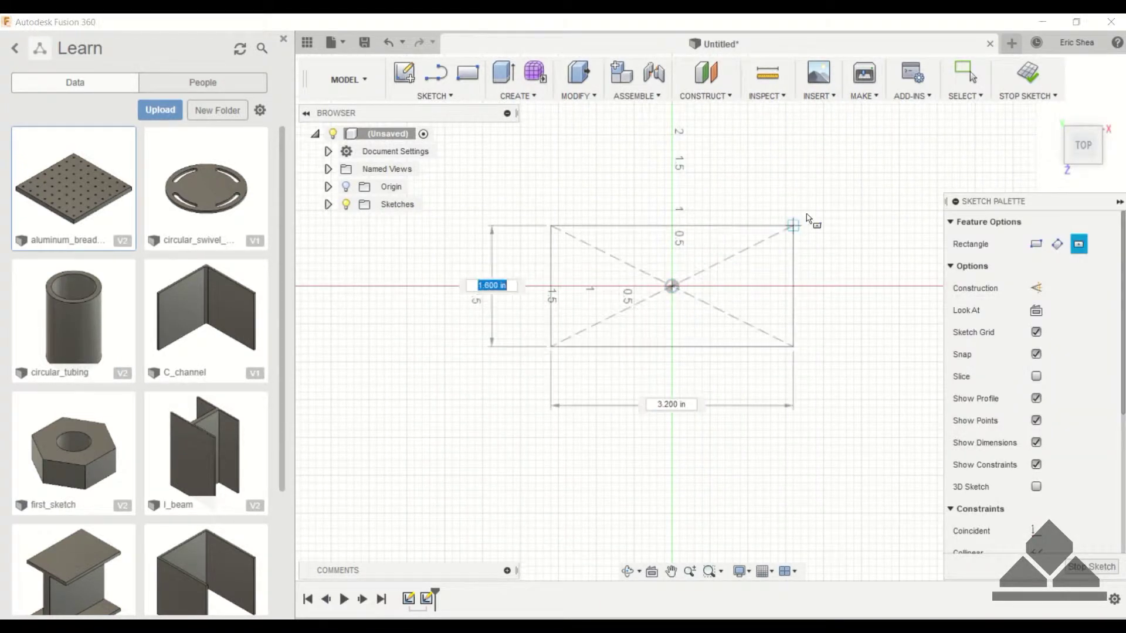
pyautogui.click(835, 194)
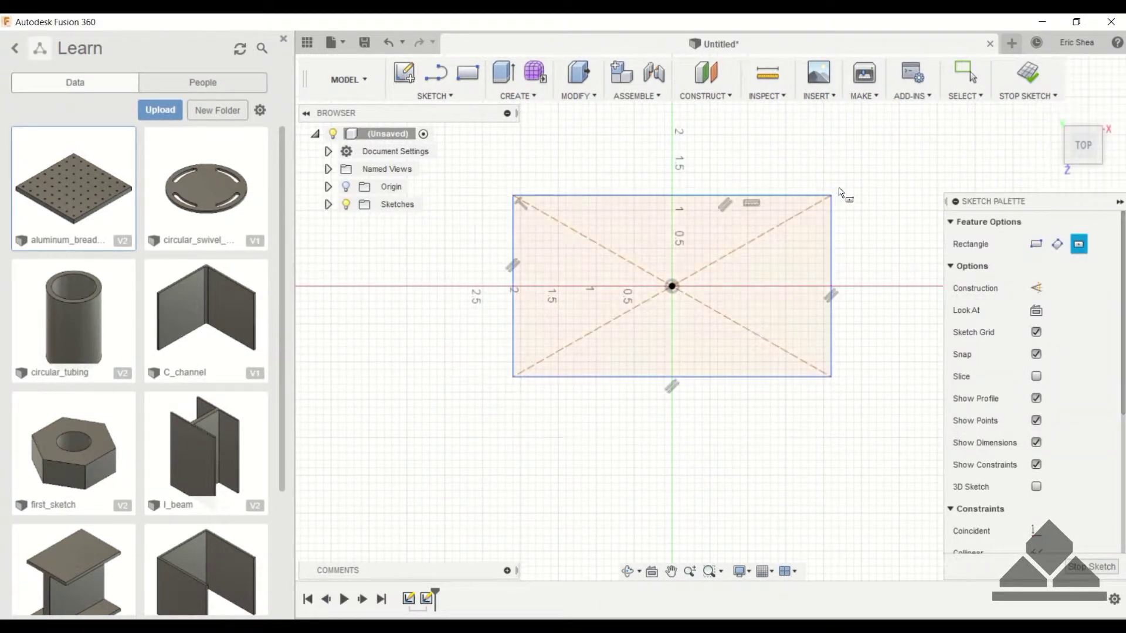
pyautogui.press('Escape')
# - Dimension the square's width and height to 8 in each and finish the sketch
pyautogui.press('d')
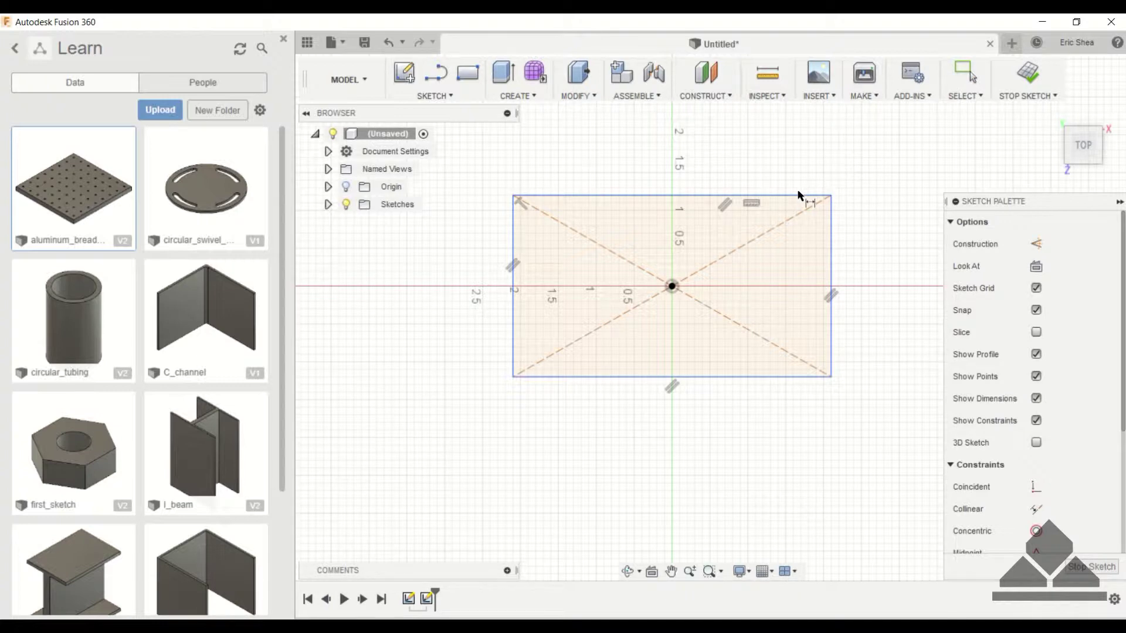
pyautogui.click(799, 195)
pyautogui.click(797, 179)
pyautogui.write('8')
pyautogui.press('Return')
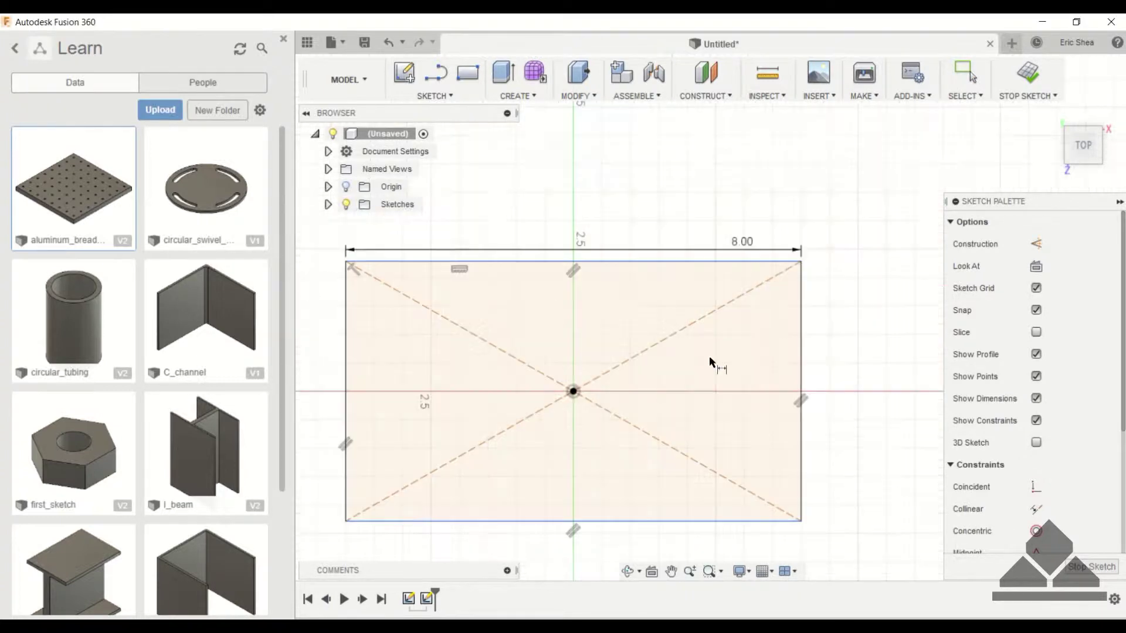
pyautogui.click(800, 346)
pyautogui.click(828, 346)
pyautogui.write('8')
pyautogui.press('Return')
pyautogui.scroll(-3, 829, 346)
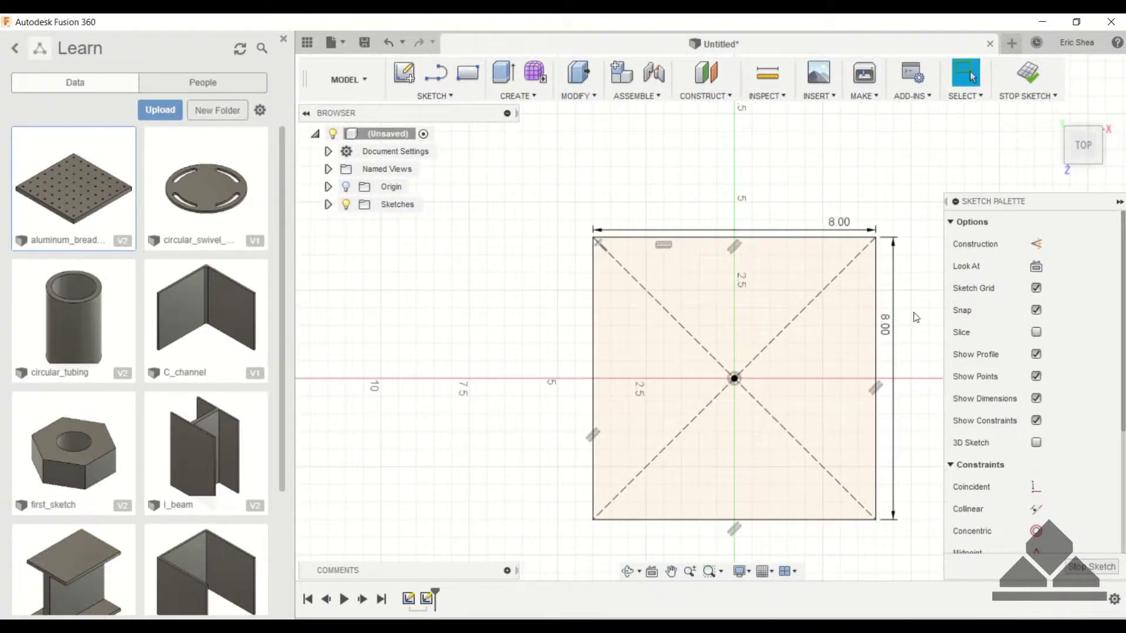
pyautogui.click(1027, 74)
# - Extrude the square profile 0.50 in into a new solid plate body
pyautogui.press('e')
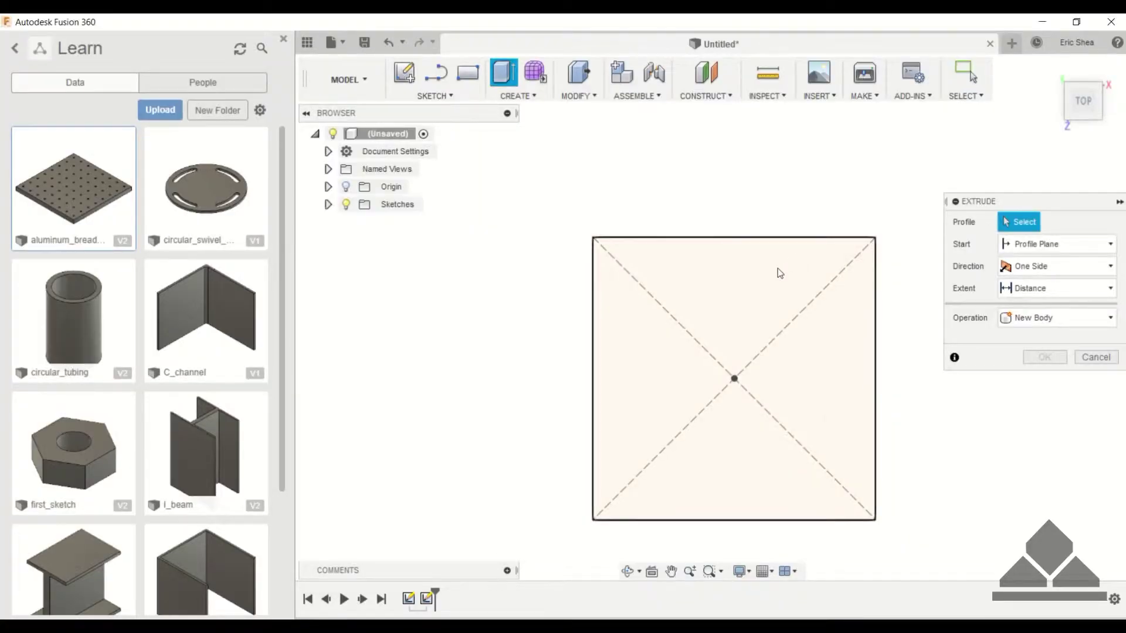
pyautogui.click(778, 272)
pyautogui.click(1049, 69)
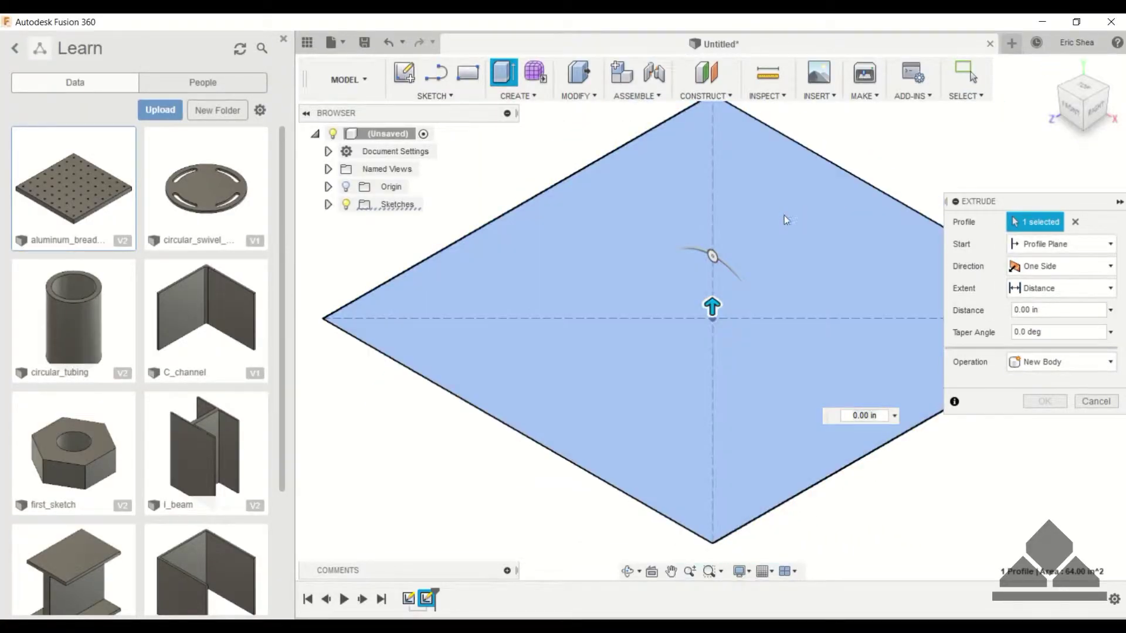
pyautogui.moveTo(712, 304); pyautogui.dragTo(711, 278)
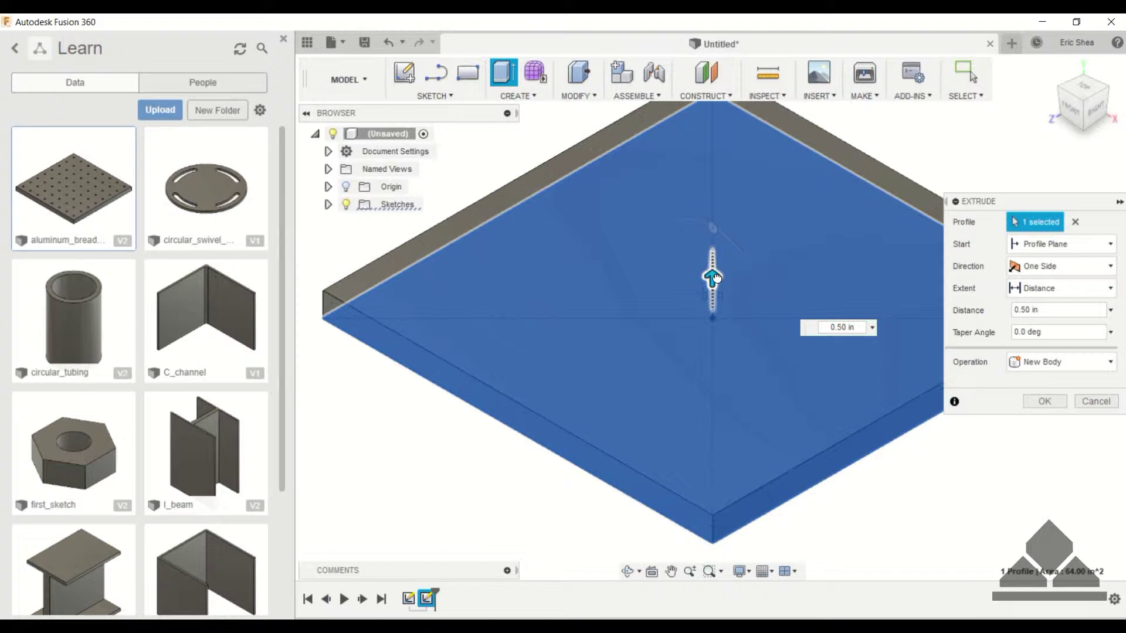
pyautogui.click(1036, 403)
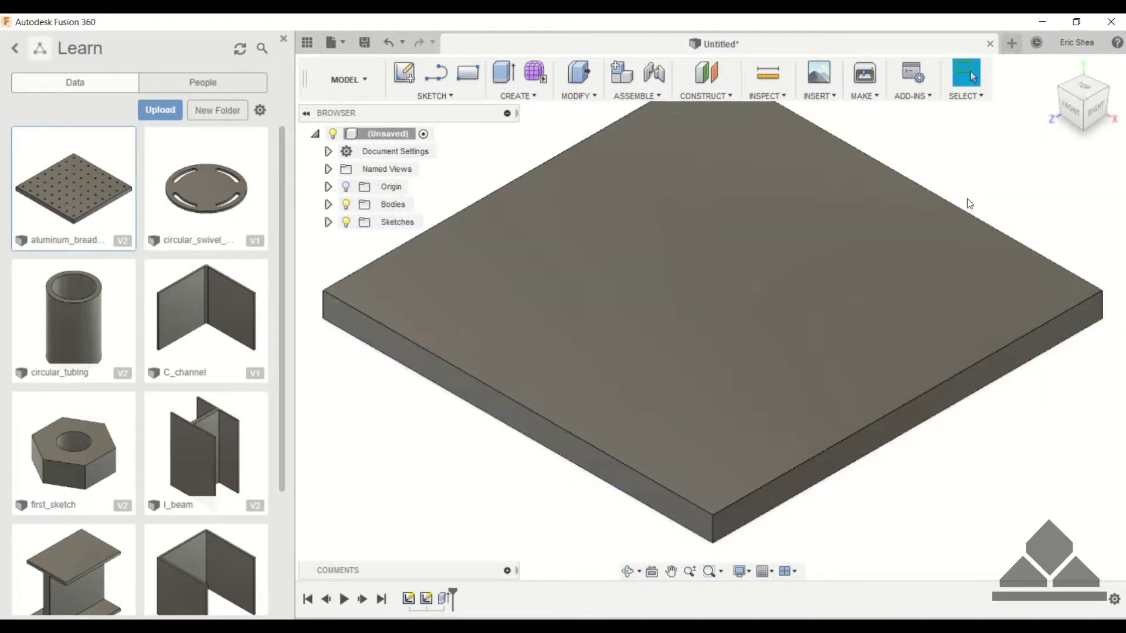
# - Start a new sketch on the plate's top face and centre the plate in view
pyautogui.click(410, 79)
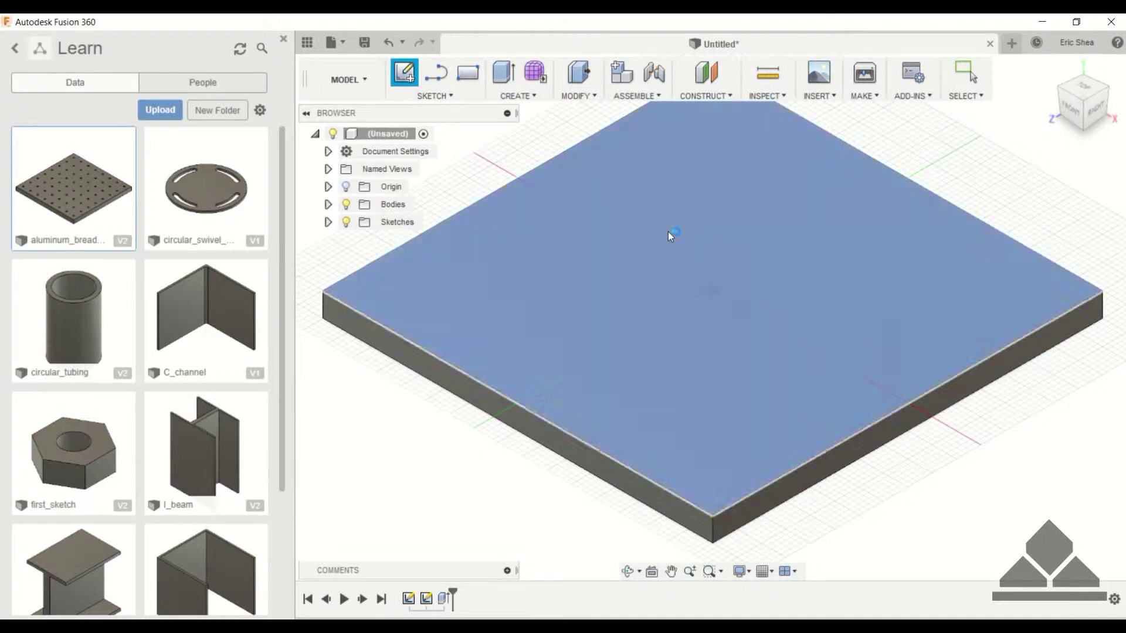
pyautogui.click(667, 231)
pyautogui.moveTo(708, 230); pyautogui.dragTo(618, 254, button='middle')
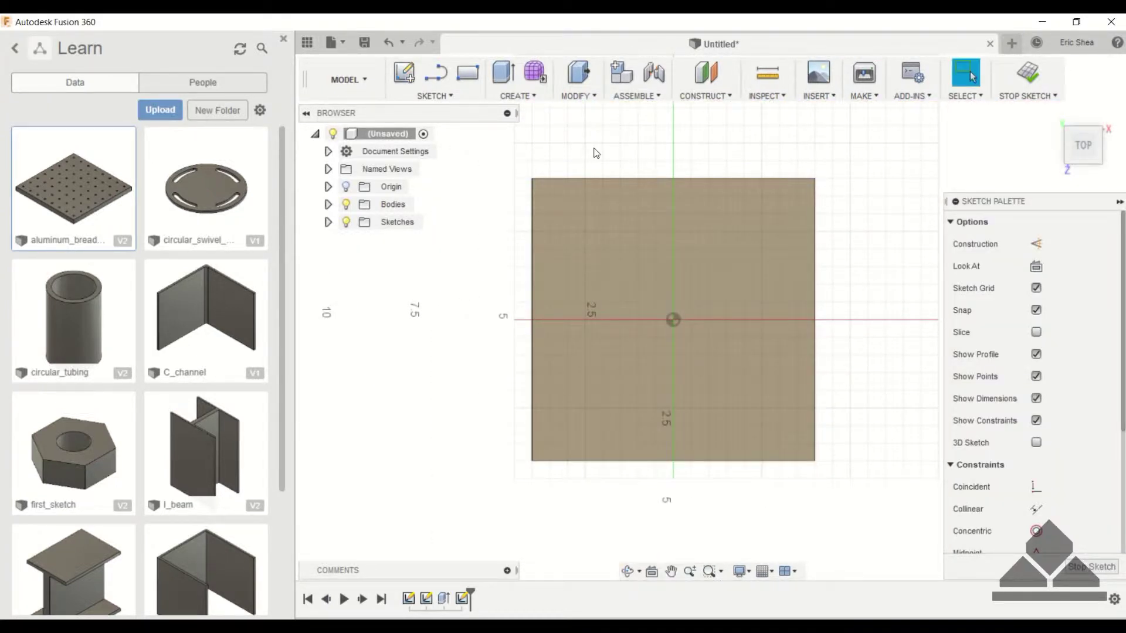
# - Browse the SKETCH tools, briefly trying the Point tool before dismissing the menu
pyautogui.click(438, 96)
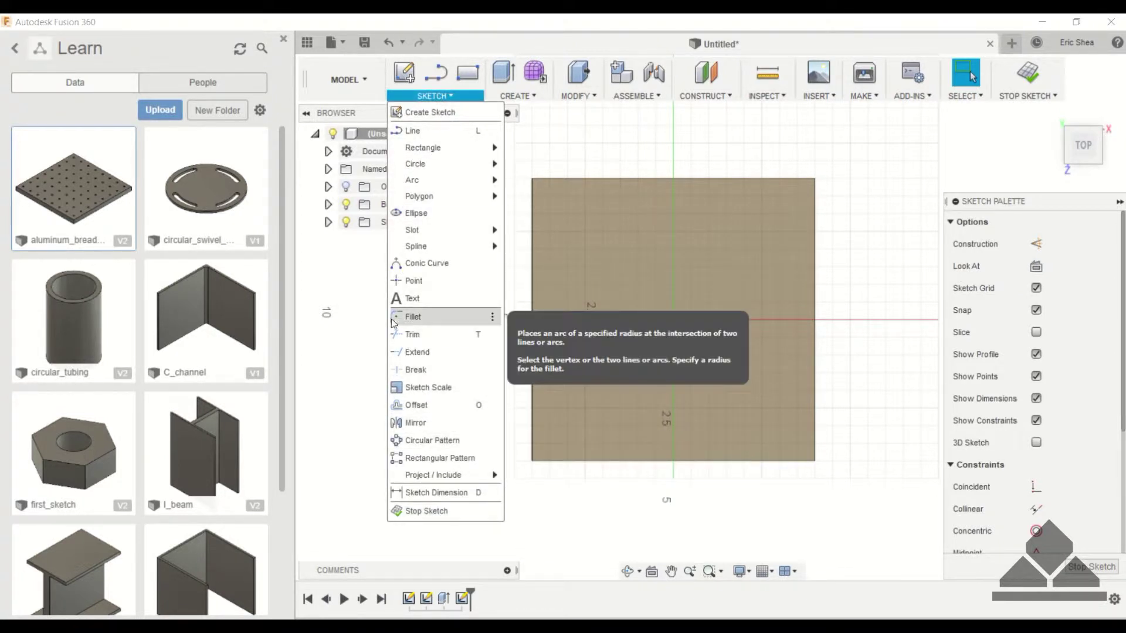
pyautogui.click(413, 281)
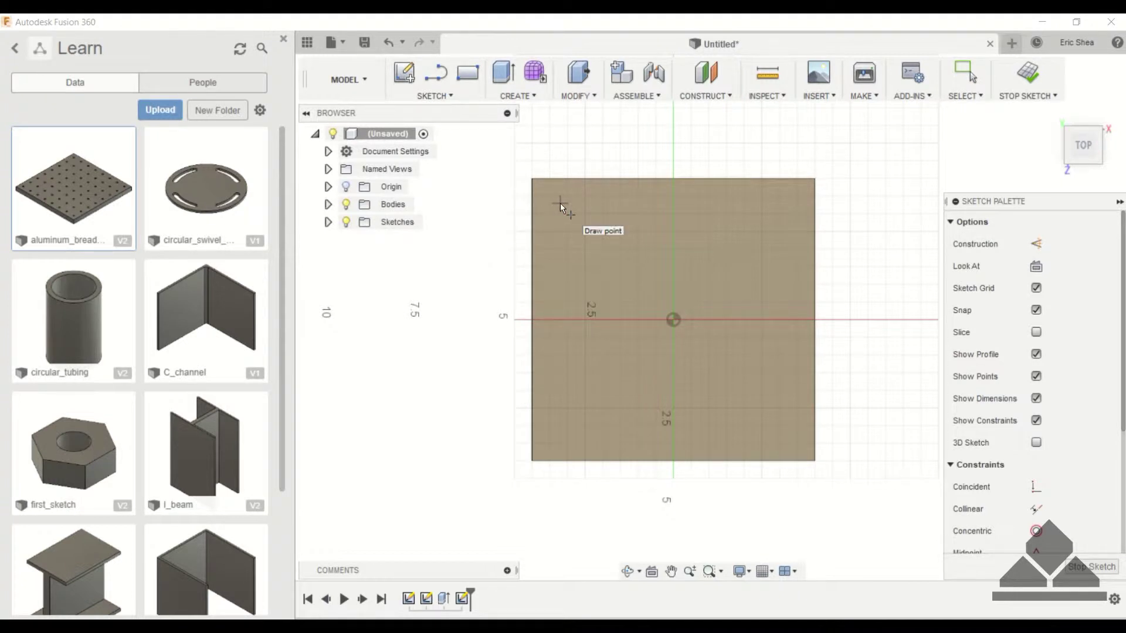
pyautogui.press('Escape')
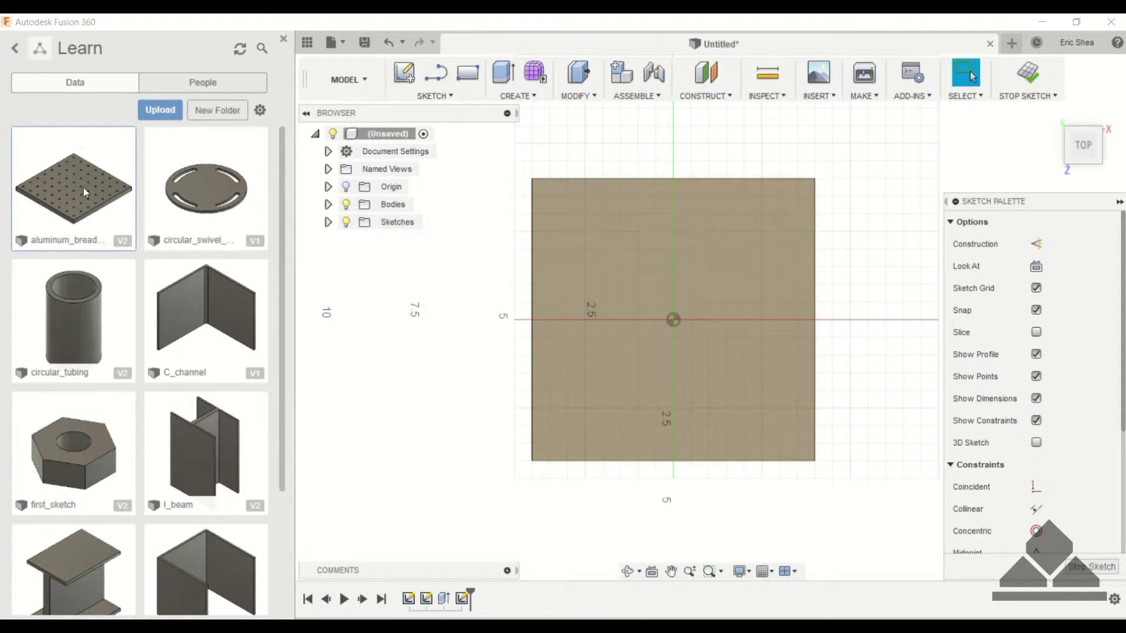
pyautogui.click(434, 96)
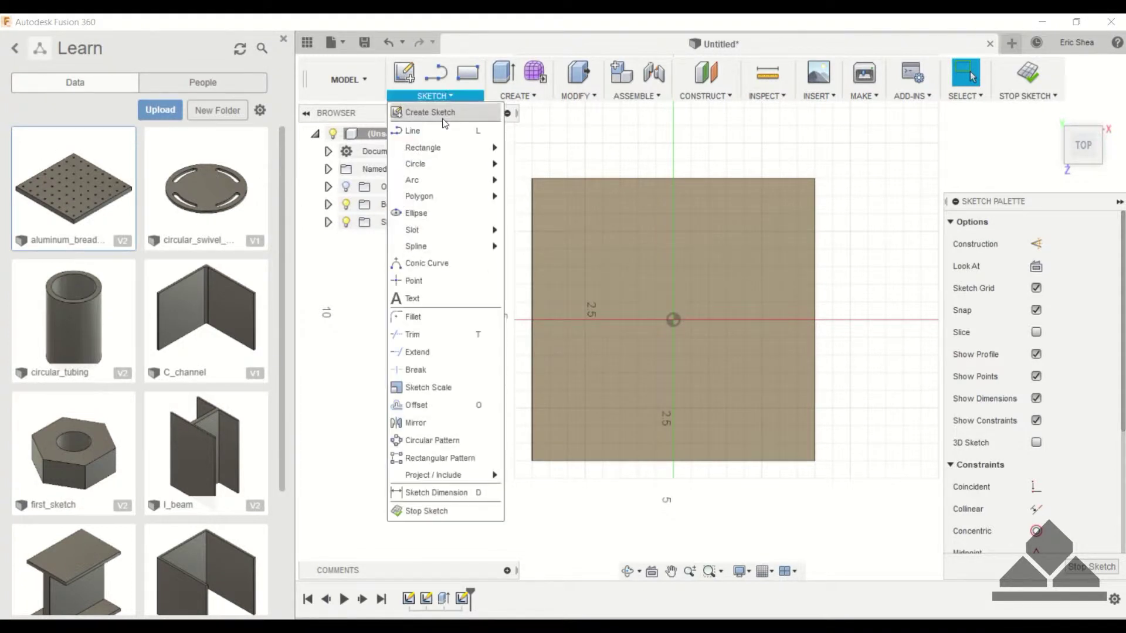
pyautogui.moveTo(430, 164)
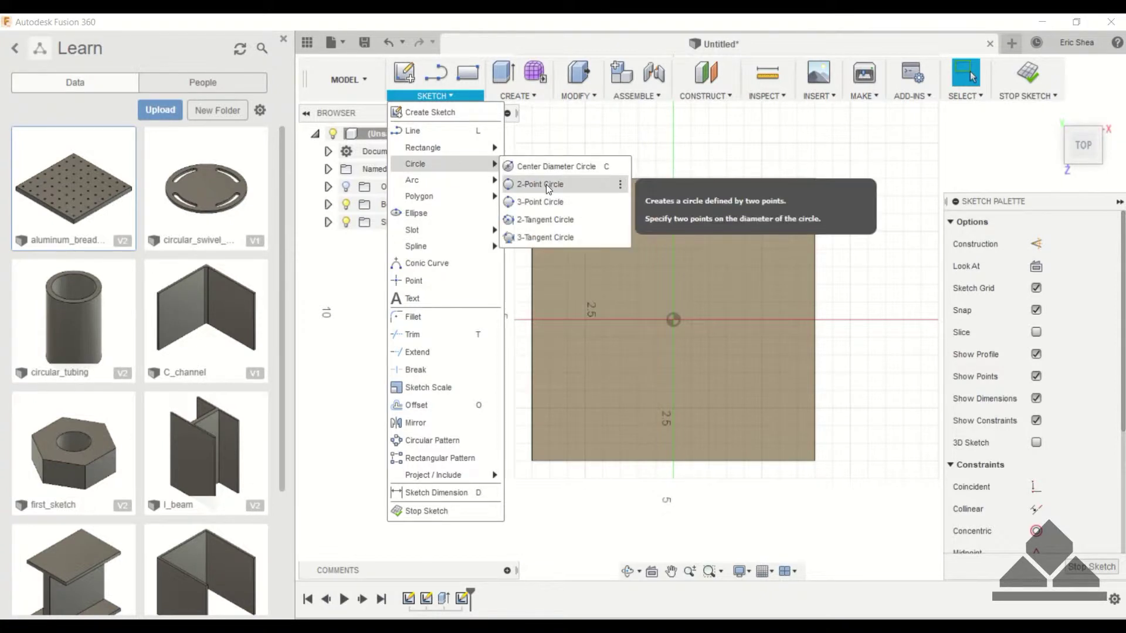
pyautogui.click(567, 148)
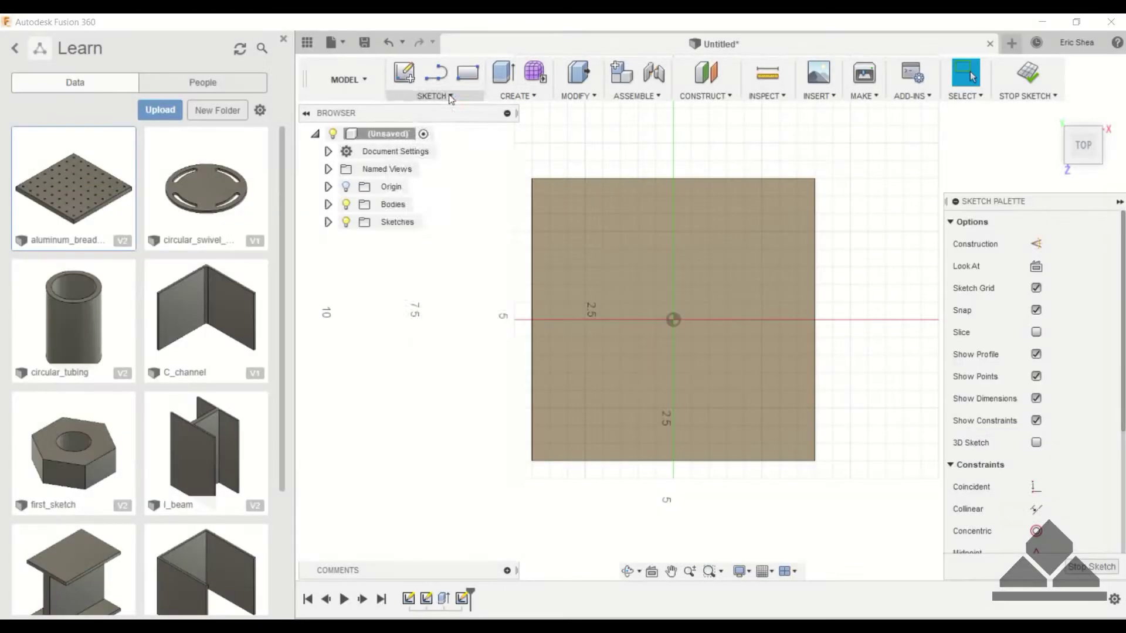
# - Place a row of sketch points along the square's top edge, starting near its top-left corner
pyautogui.click(450, 97)
pyautogui.click(413, 276)
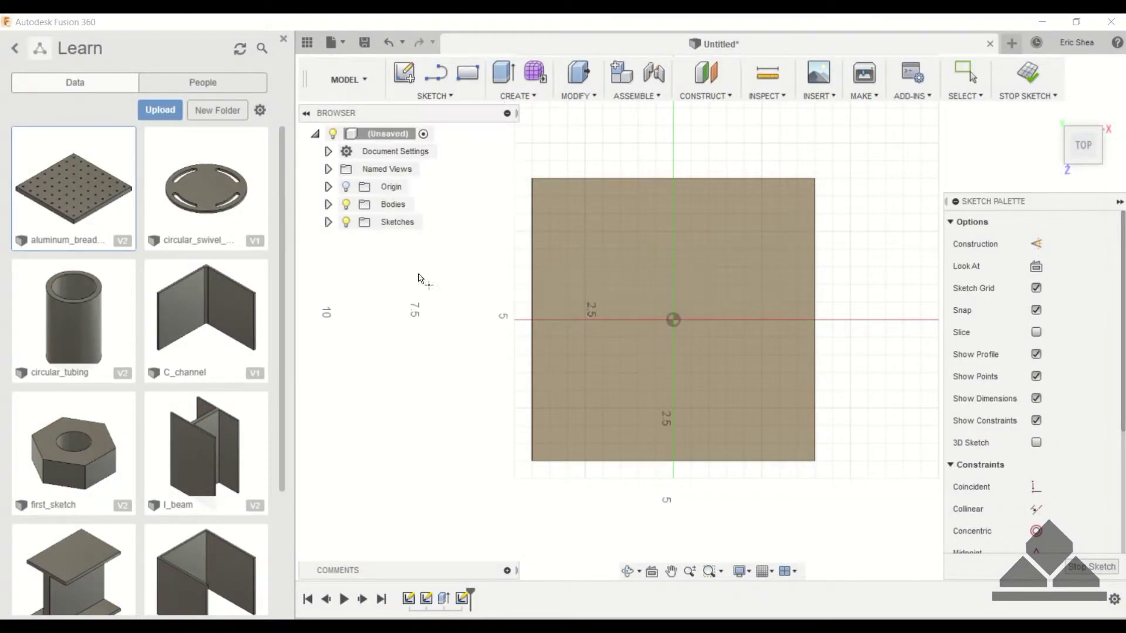
pyautogui.click(551, 198)
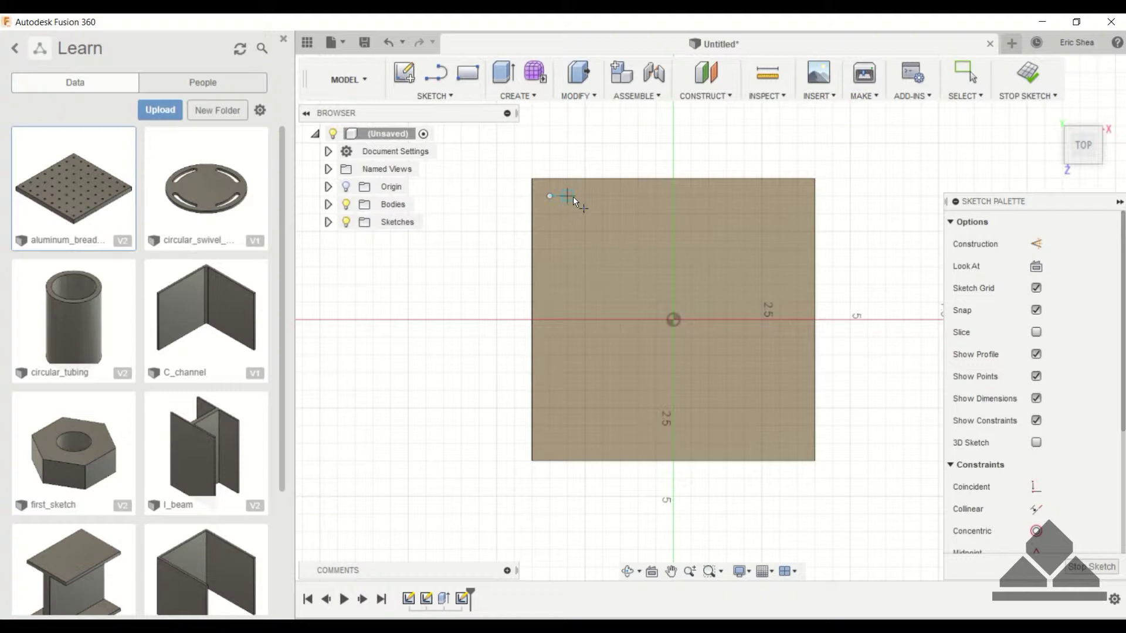
pyautogui.click(567, 197)
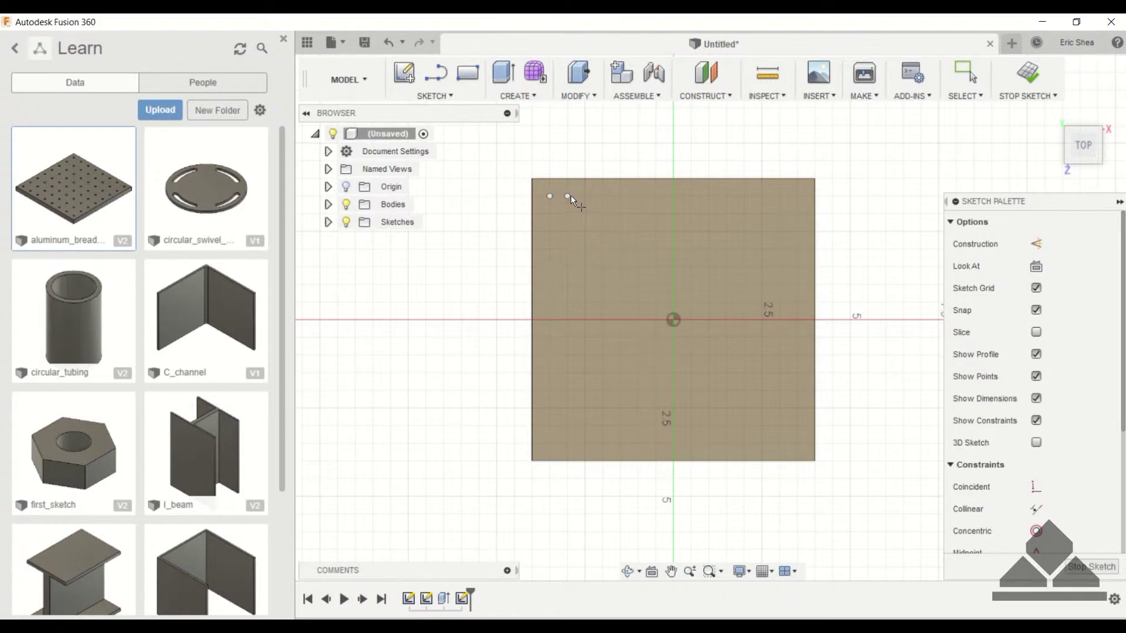
pyautogui.click(604, 197)
pyautogui.click(622, 197)
pyautogui.press('Escape')
pyautogui.scroll(4, 615, 157)
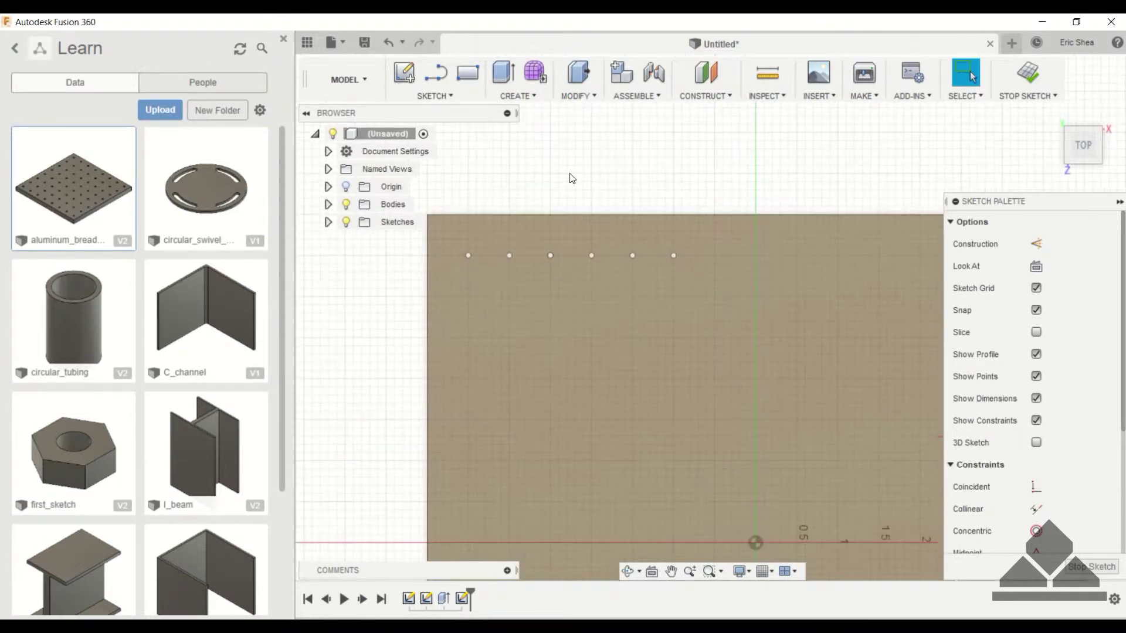
# - Delete five extra points and pattern the remaining point into a row of eight at fixed spacing
pyautogui.moveTo(501, 201)
pyautogui.mouseDown()
pyautogui.moveTo(540, 253)
pyautogui.moveTo(694, 286)
pyautogui.mouseUp()
pyautogui.press('Delete')
pyautogui.click(434, 96)
pyautogui.click(437, 449)
pyautogui.scroll(3, 469, 256)
pyautogui.click(468, 256)
pyautogui.click(877, 266)
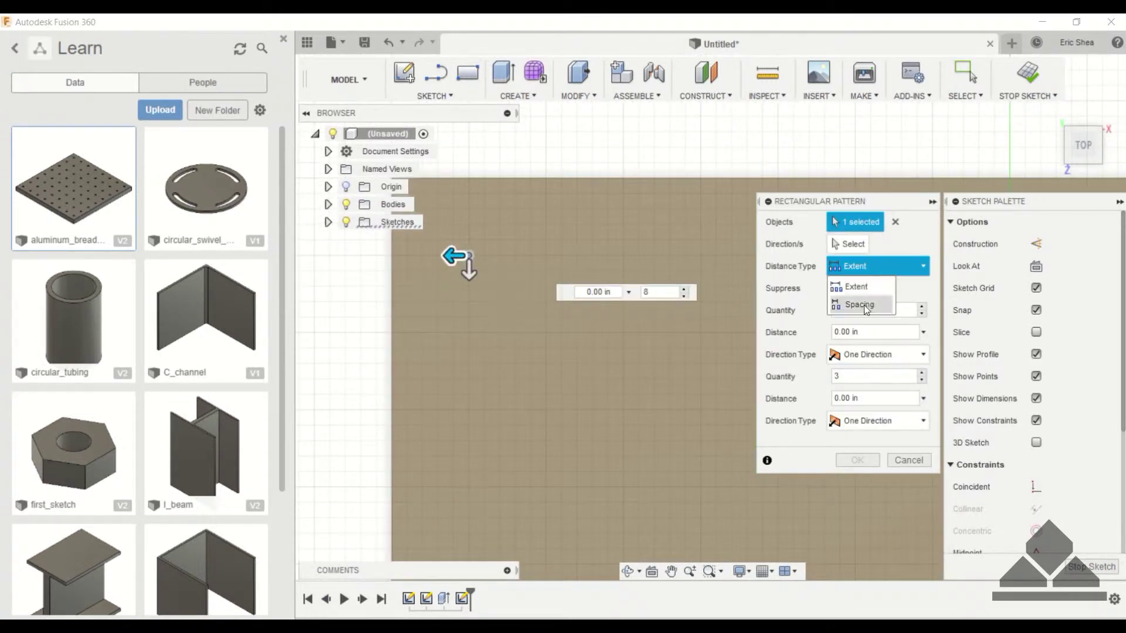
pyautogui.click(856, 305)
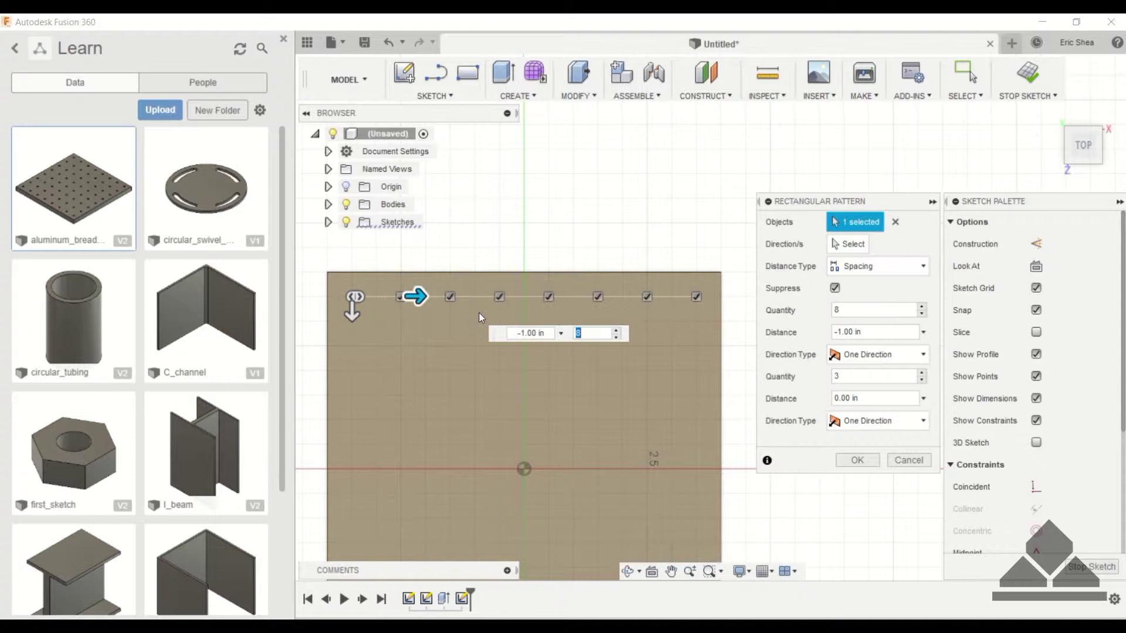
pyautogui.click(856, 460)
# - Pattern the points down the plate with 1 in spacing
pyautogui.scroll(-2, 785, 406)
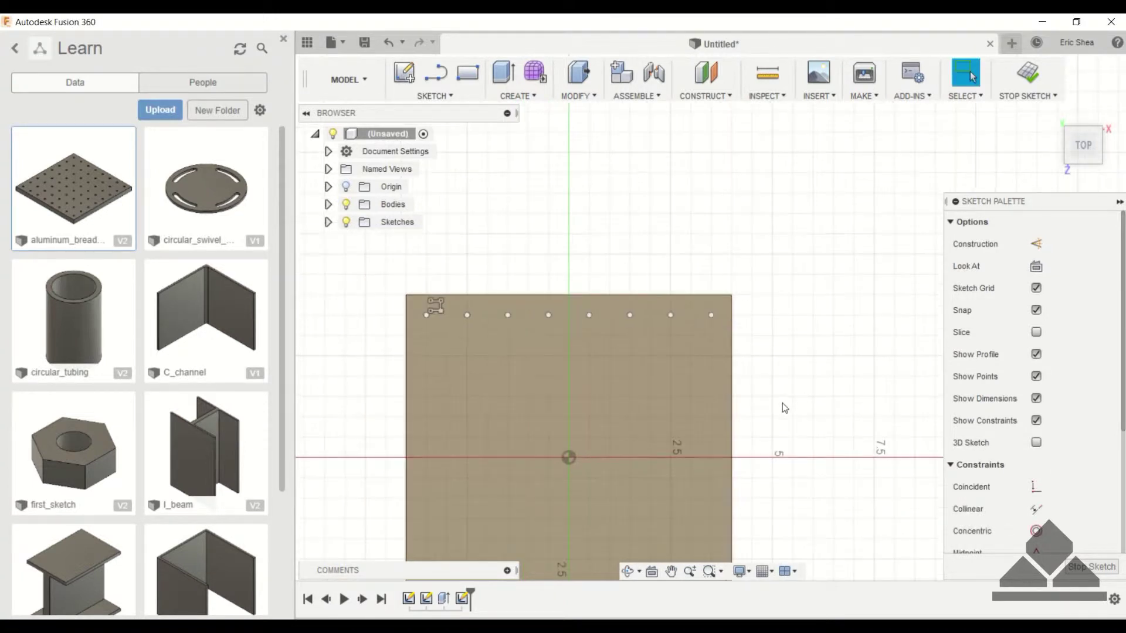
pyautogui.moveTo(782, 407)
pyautogui.mouseDown(button='middle')
pyautogui.moveTo(862, 319)
pyautogui.moveTo(892, 304)
pyautogui.mouseUp(button='middle')
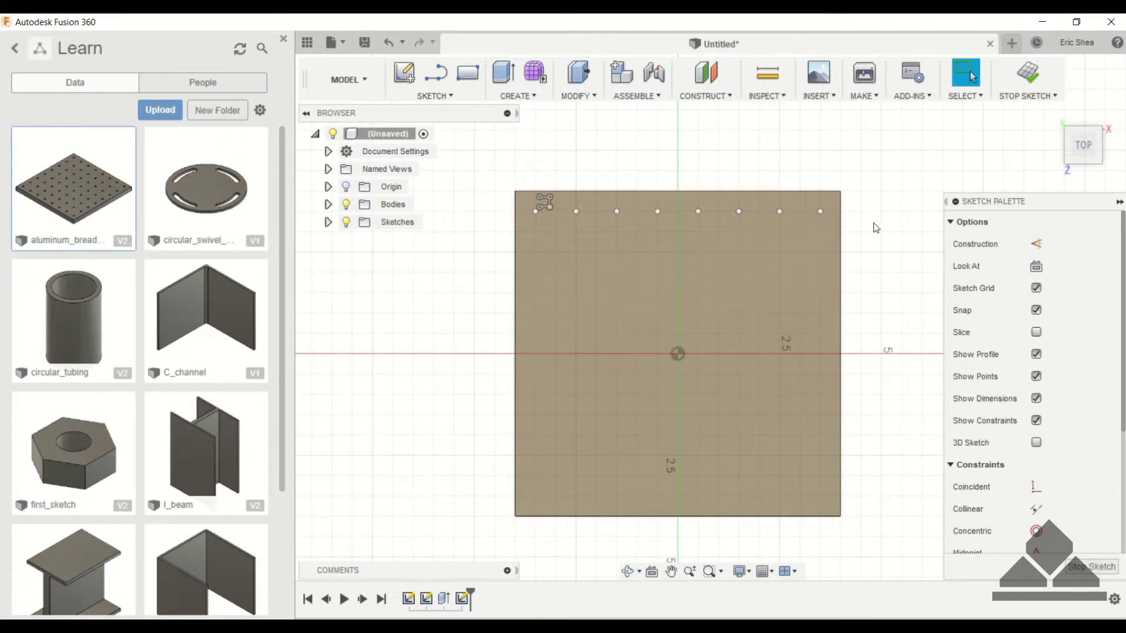
pyautogui.click(434, 95)
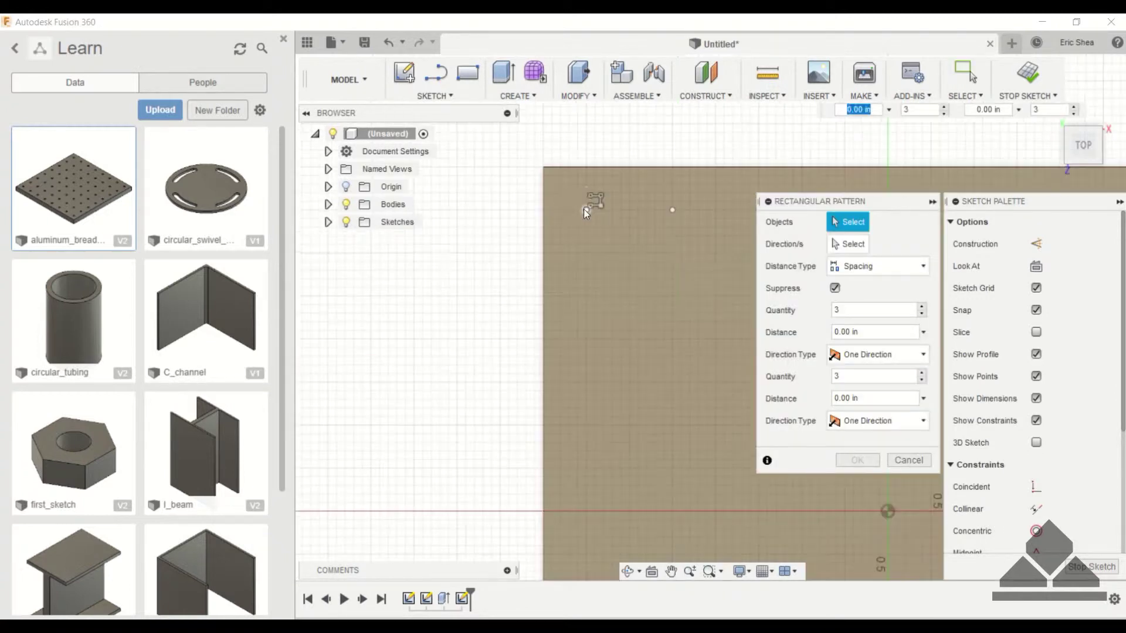
pyautogui.click(586, 209)
pyautogui.write('1')
pyautogui.press('Tab')
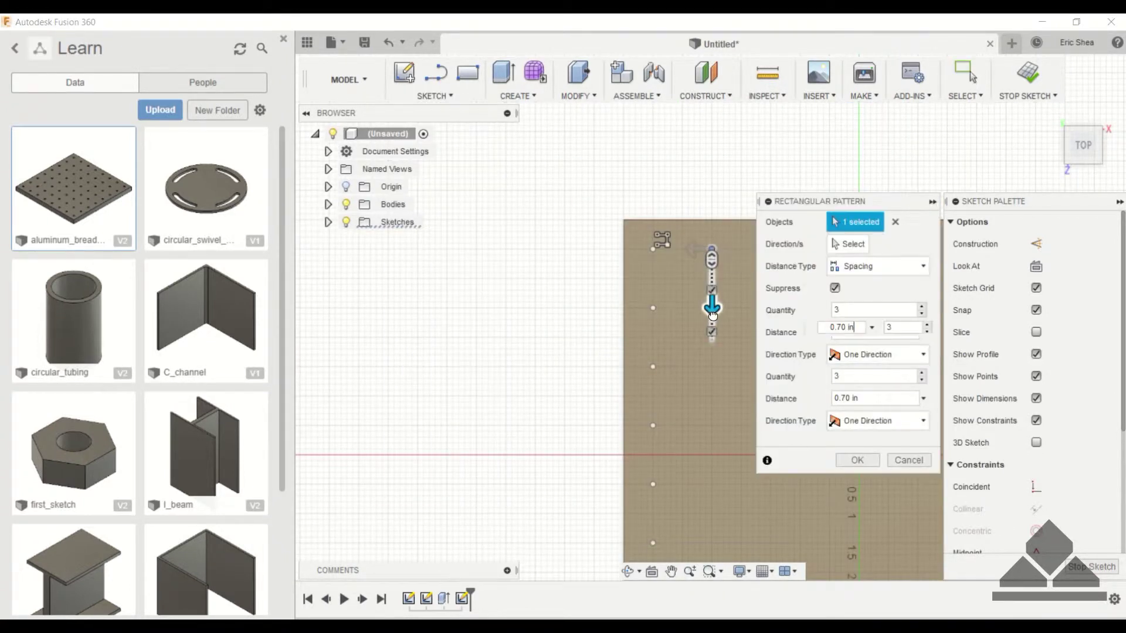
pyautogui.moveTo(711, 311); pyautogui.dragTo(712, 334)
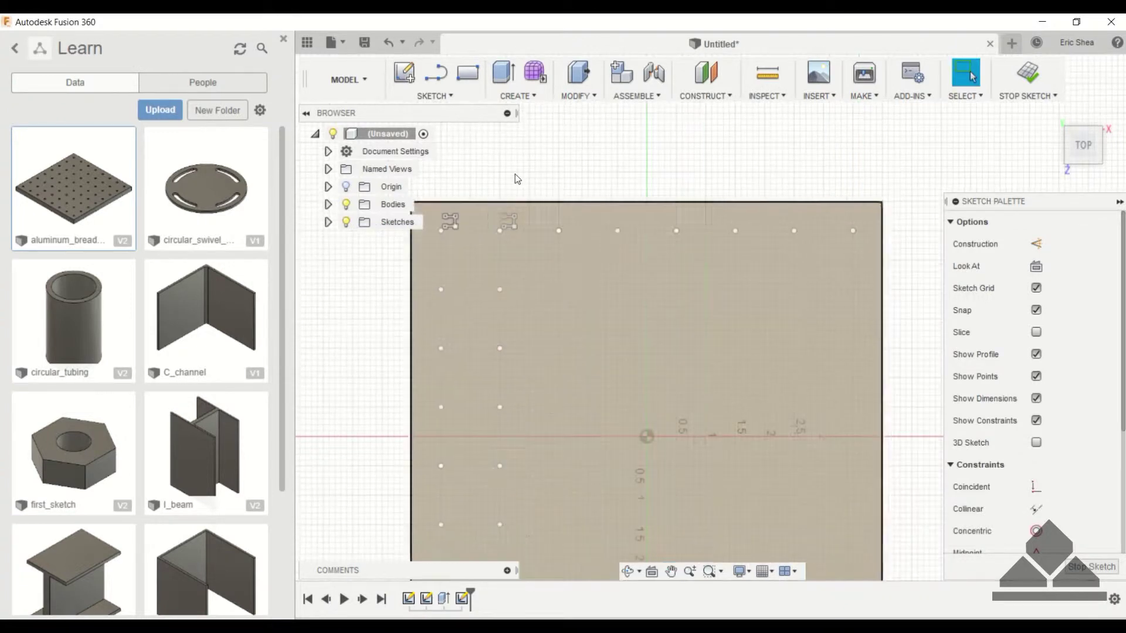
# - Repeat rectangular patterns to add further point columns spaced 1.00 in apart
pyautogui.click(450, 96)
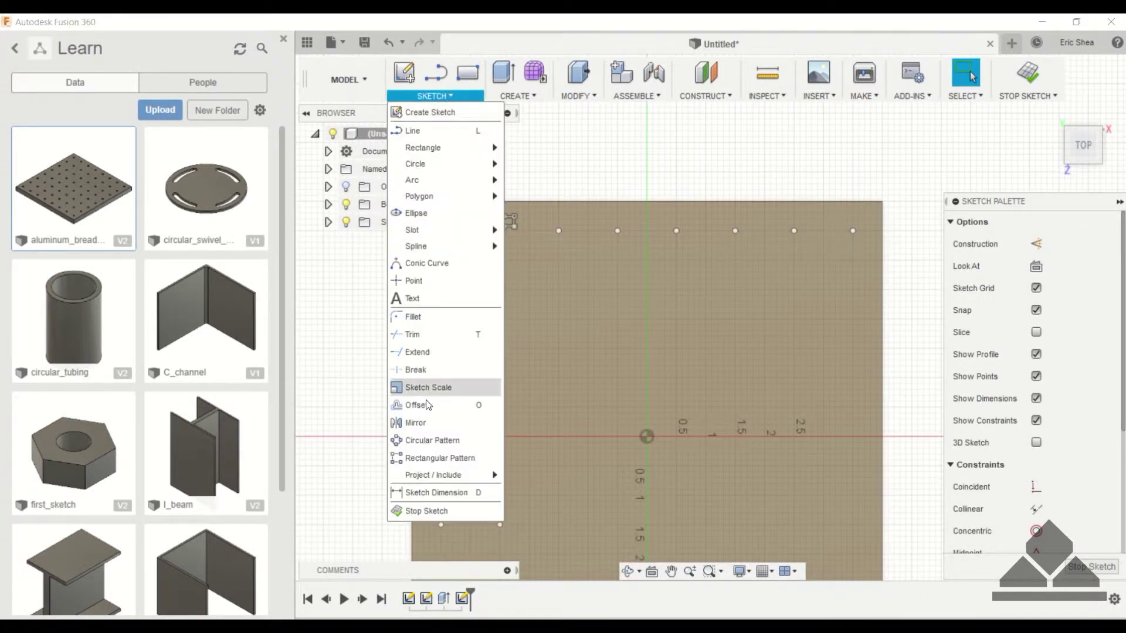
pyautogui.click(439, 458)
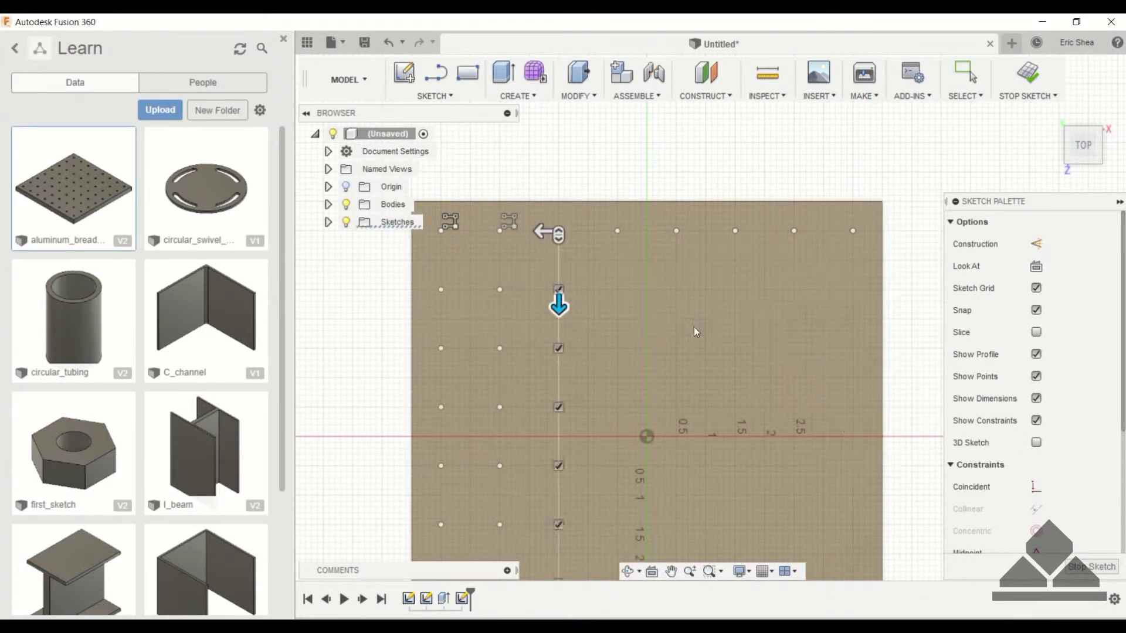
pyautogui.click(432, 96)
pyautogui.click(427, 455)
pyautogui.moveTo(615, 259); pyautogui.dragTo(616, 302)
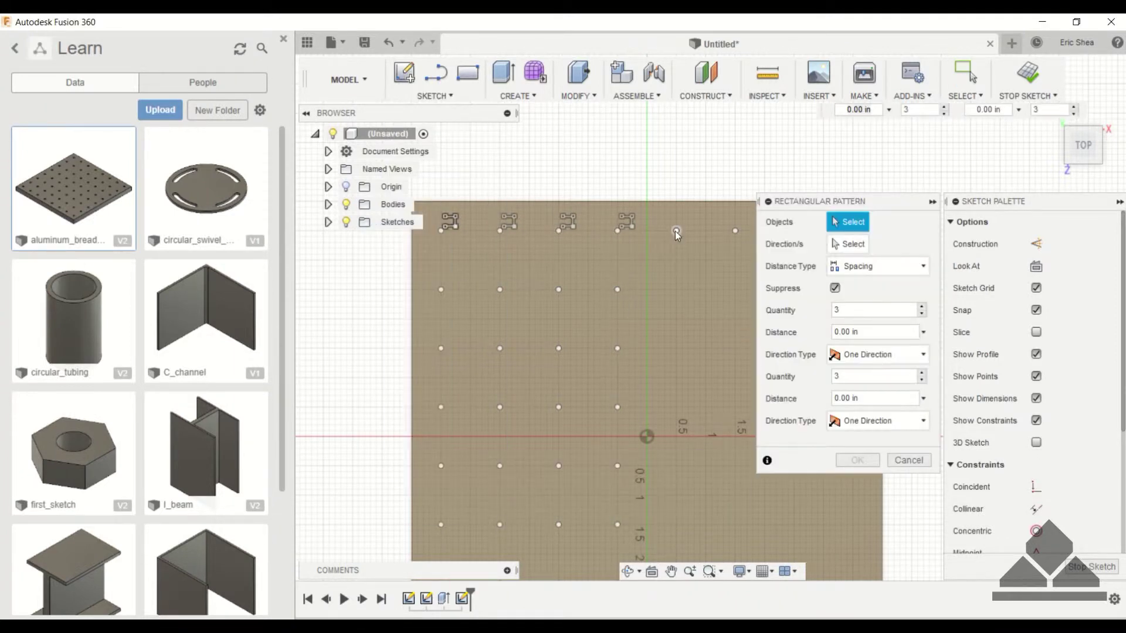
pyautogui.moveTo(676, 245); pyautogui.dragTo(675, 306)
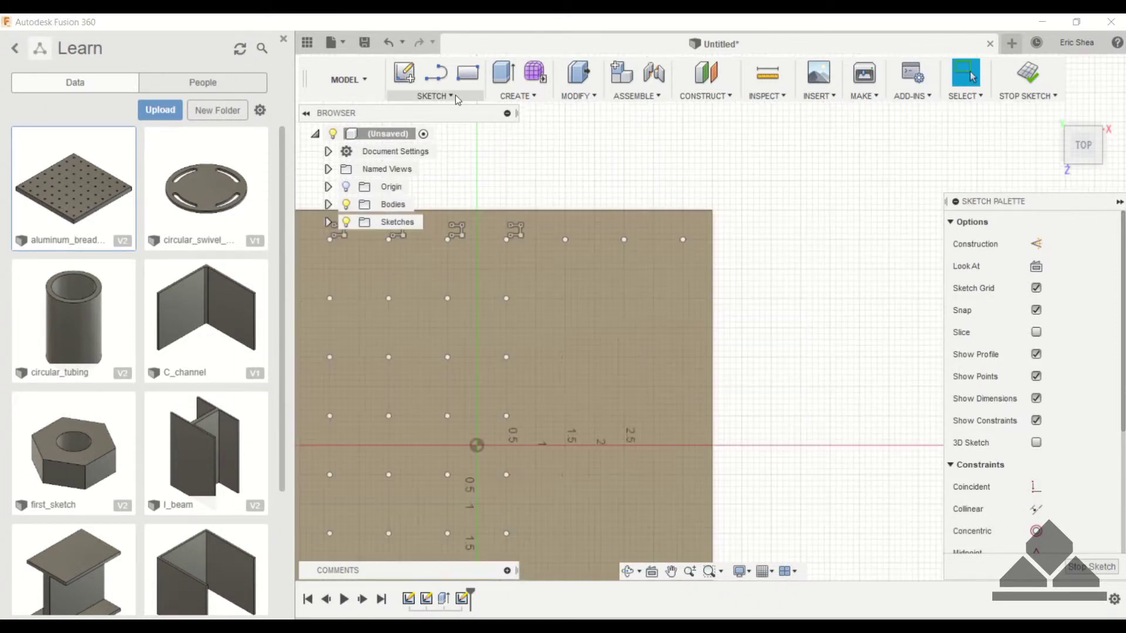
pyautogui.click(431, 96)
pyautogui.click(428, 456)
pyautogui.moveTo(565, 245); pyautogui.dragTo(565, 321)
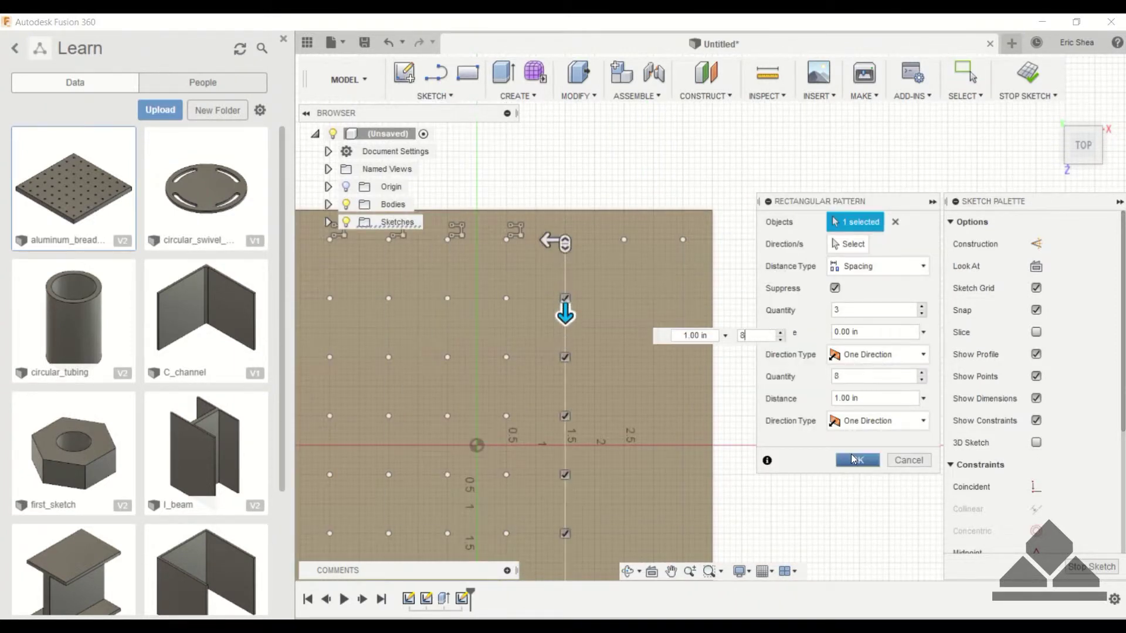
pyautogui.click(432, 96)
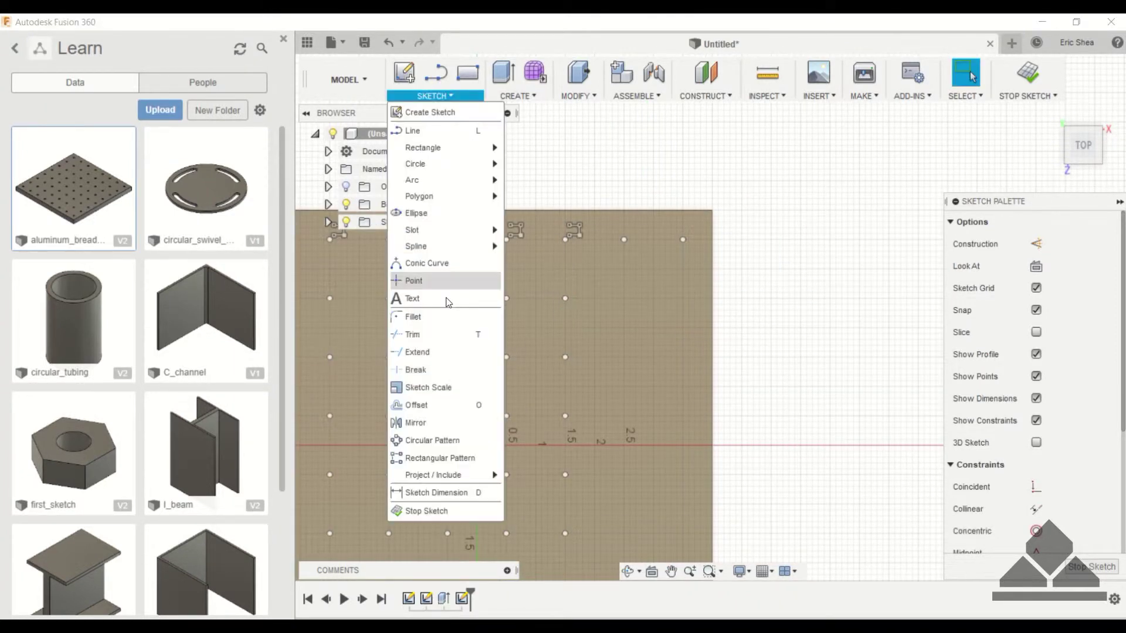
pyautogui.click(428, 455)
pyautogui.moveTo(625, 245); pyautogui.dragTo(624, 311)
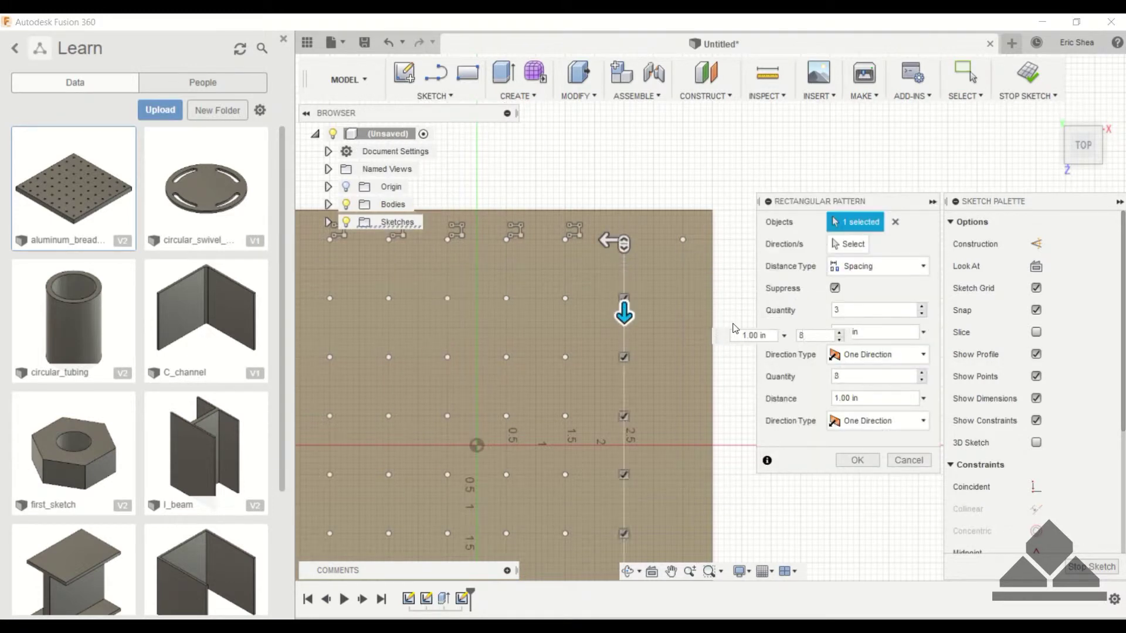
pyautogui.click(431, 96)
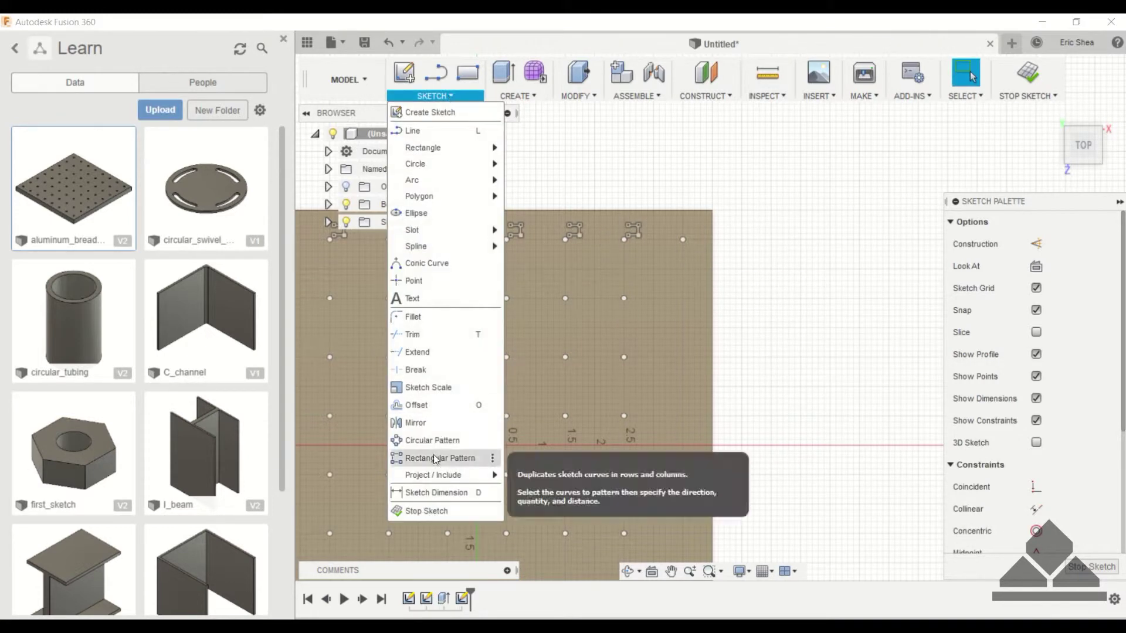
pyautogui.click(445, 456)
pyautogui.moveTo(683, 245); pyautogui.dragTo(682, 315)
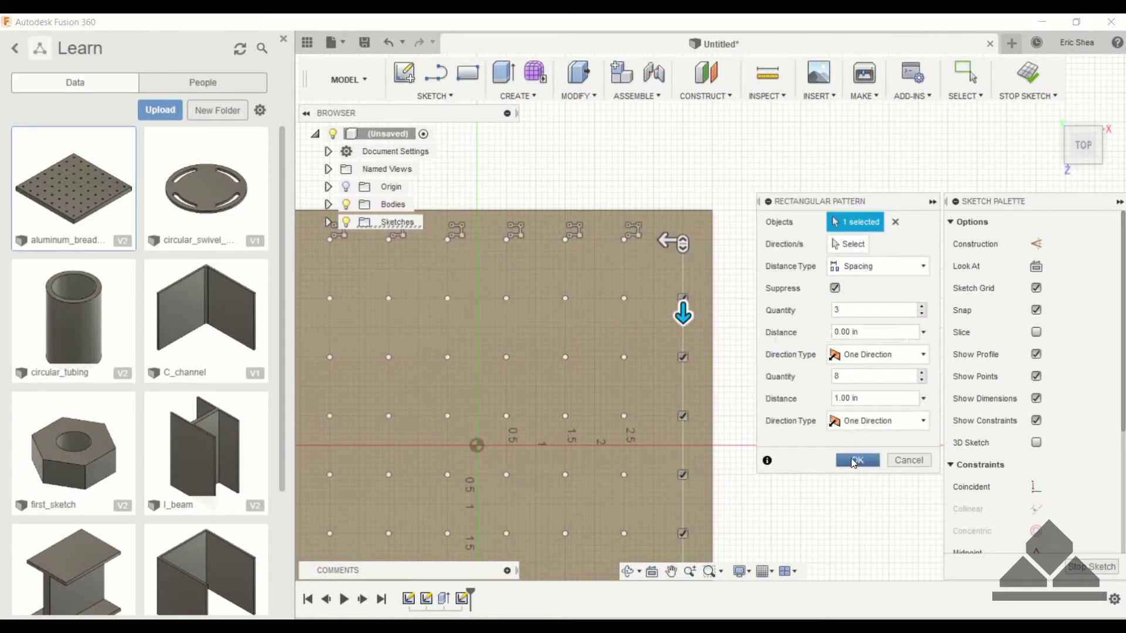
pyautogui.press('Return')
# - Exit the pattern tool and centre the full 8 by 8 point grid in view
pyautogui.scroll(-3, 762, 254)
pyautogui.moveTo(824, 236); pyautogui.dragTo(908, 224, button='middle')
pyautogui.press('Escape')
pyautogui.scroll(-1, 908, 225)
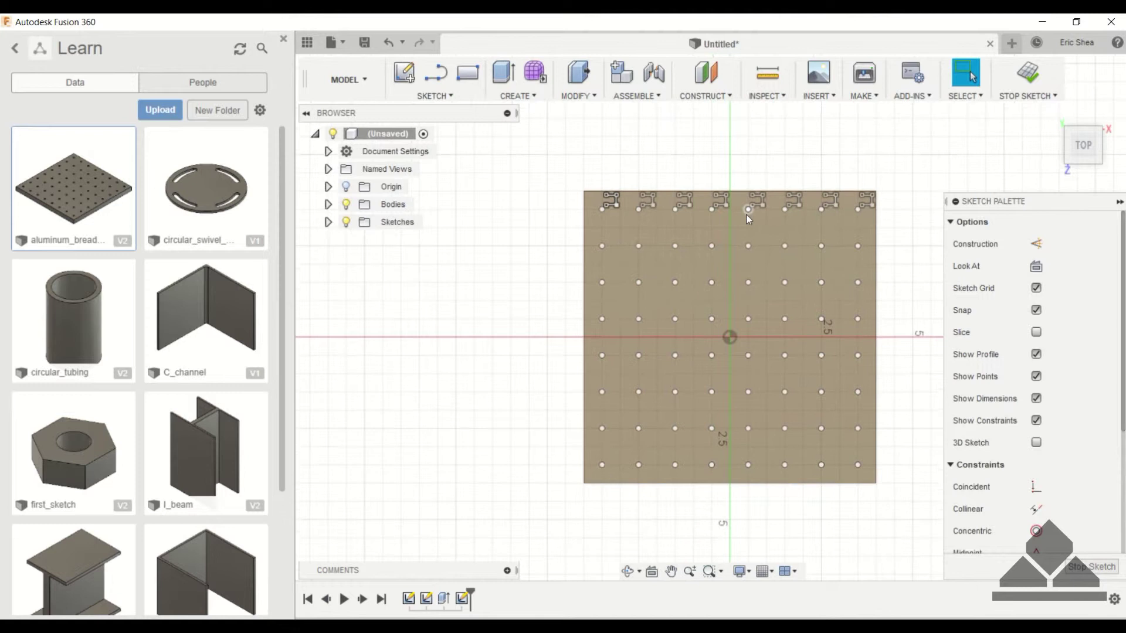
pyautogui.moveTo(737, 178); pyautogui.dragTo(696, 177, button='middle')
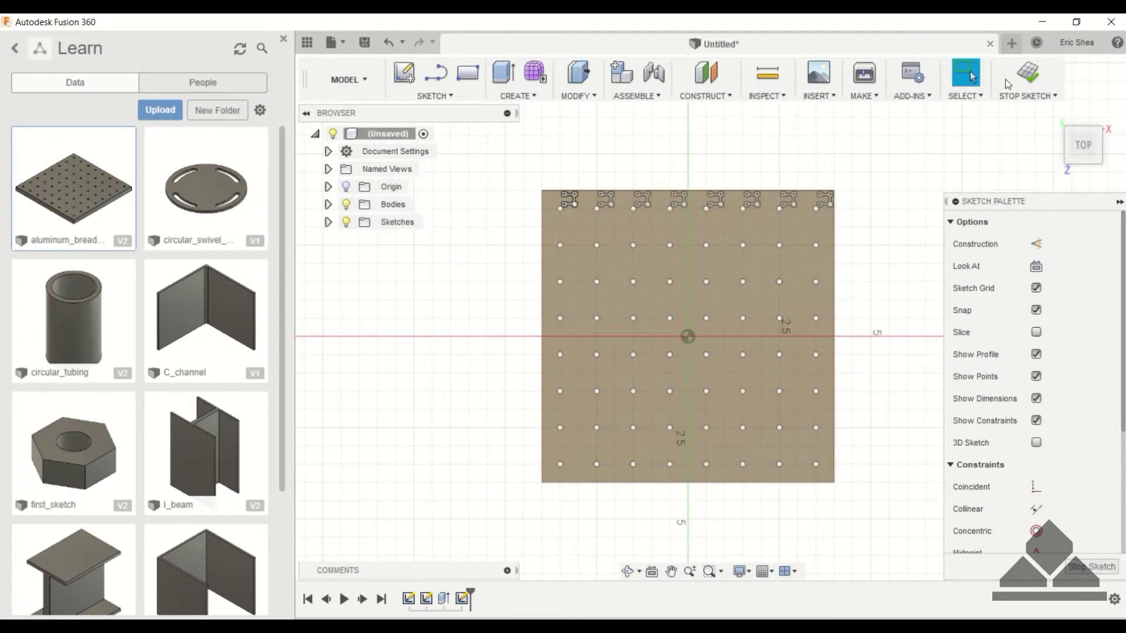
# - Finish the point-grid sketch and preview holes along the first diagonal row of grid points
pyautogui.click(1027, 73)
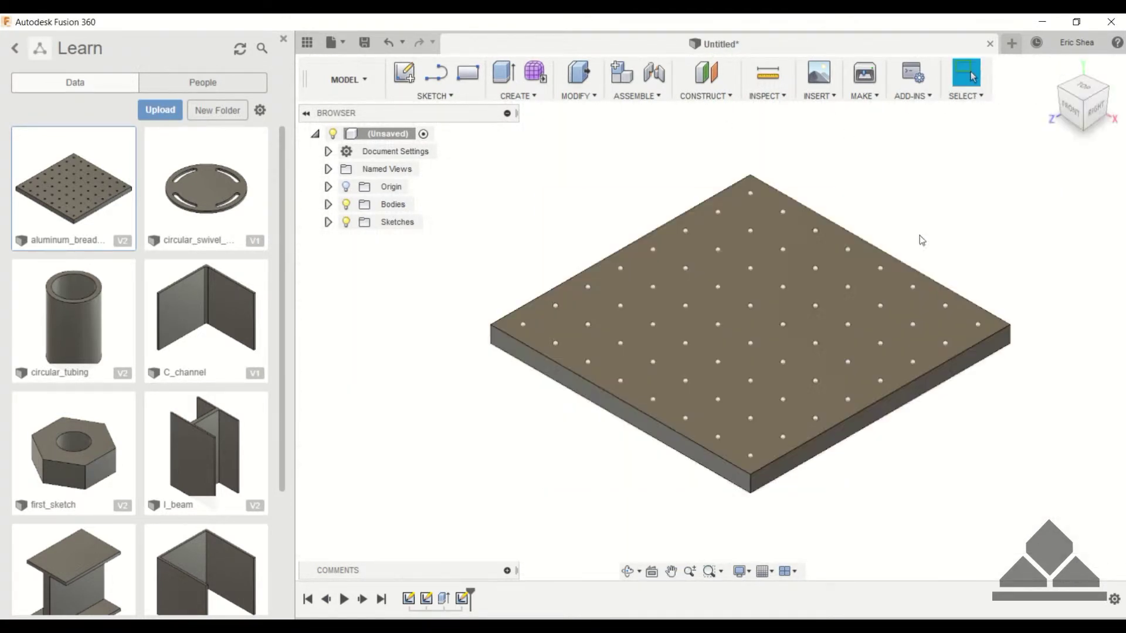
pyautogui.click(529, 96)
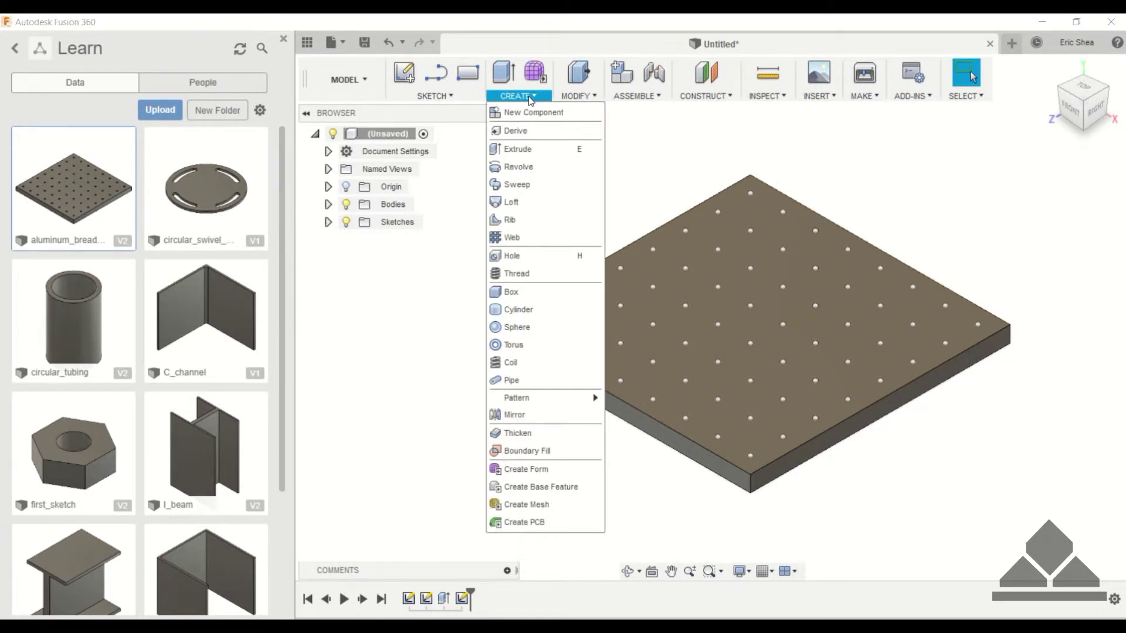
pyautogui.click(521, 255)
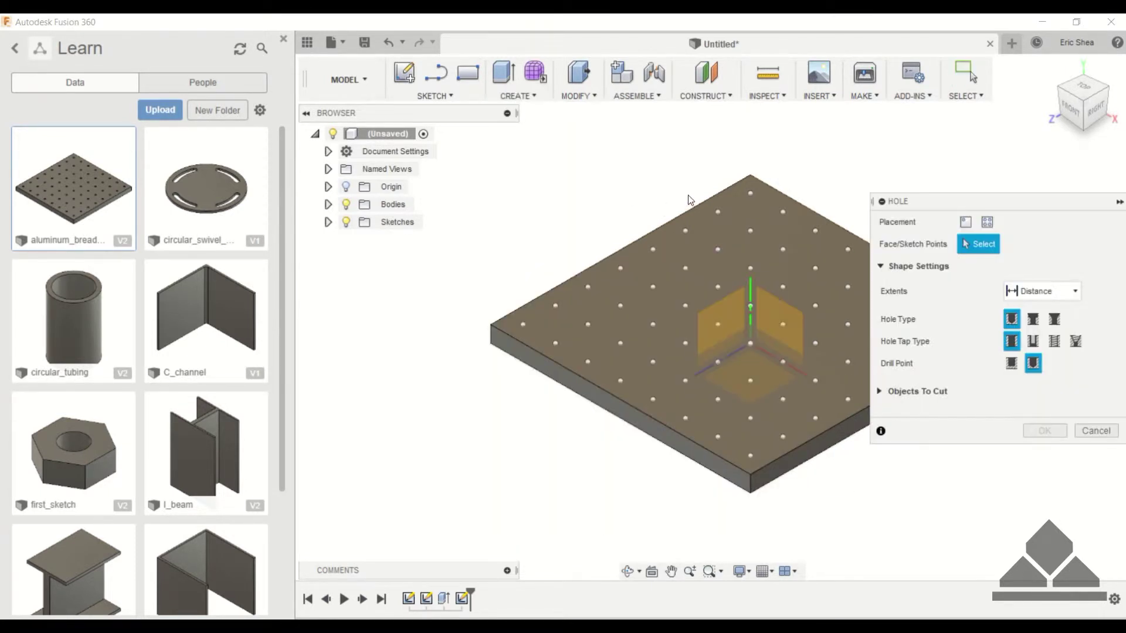
pyautogui.click(751, 196)
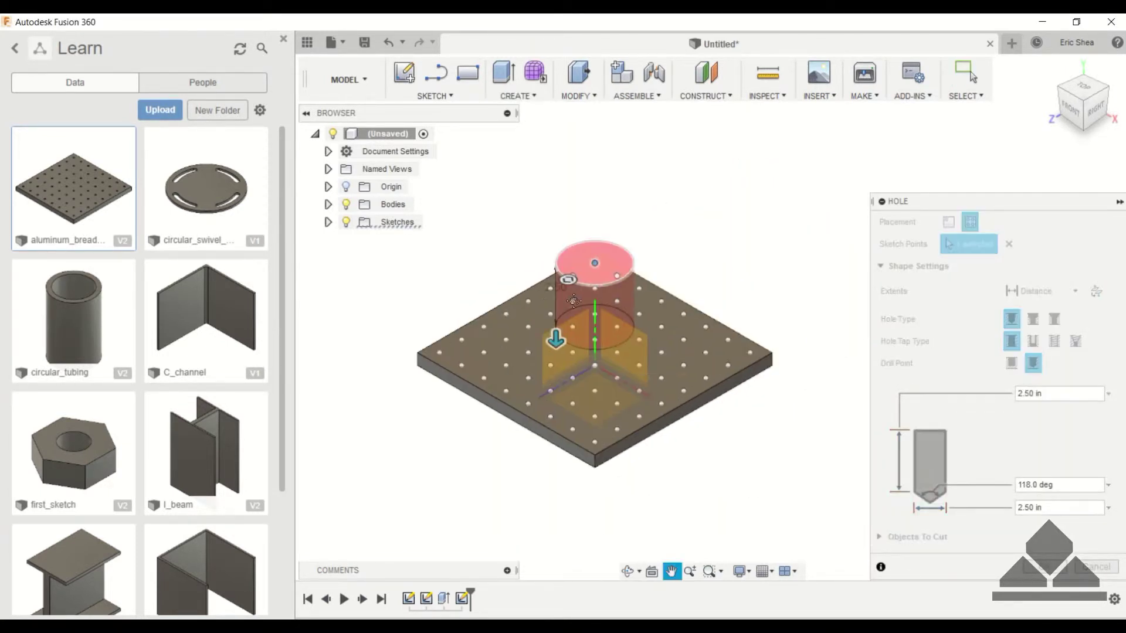
pyautogui.click(619, 292)
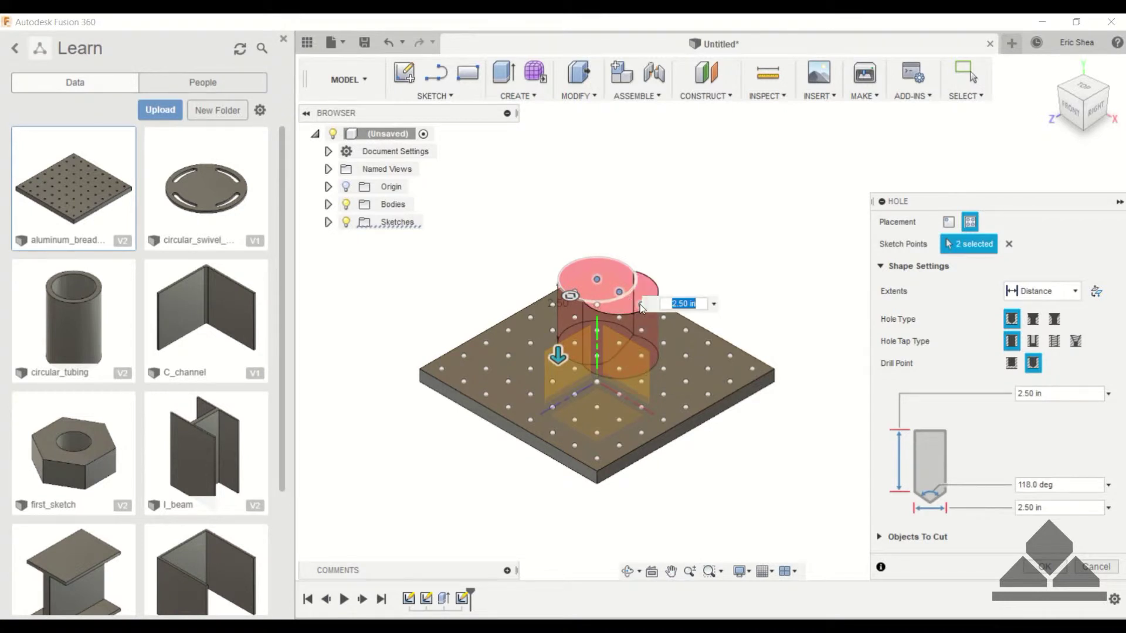
pyautogui.click(642, 305)
pyautogui.click(663, 318)
pyautogui.click(686, 330)
pyautogui.click(708, 343)
pyautogui.click(730, 357)
pyautogui.click(753, 369)
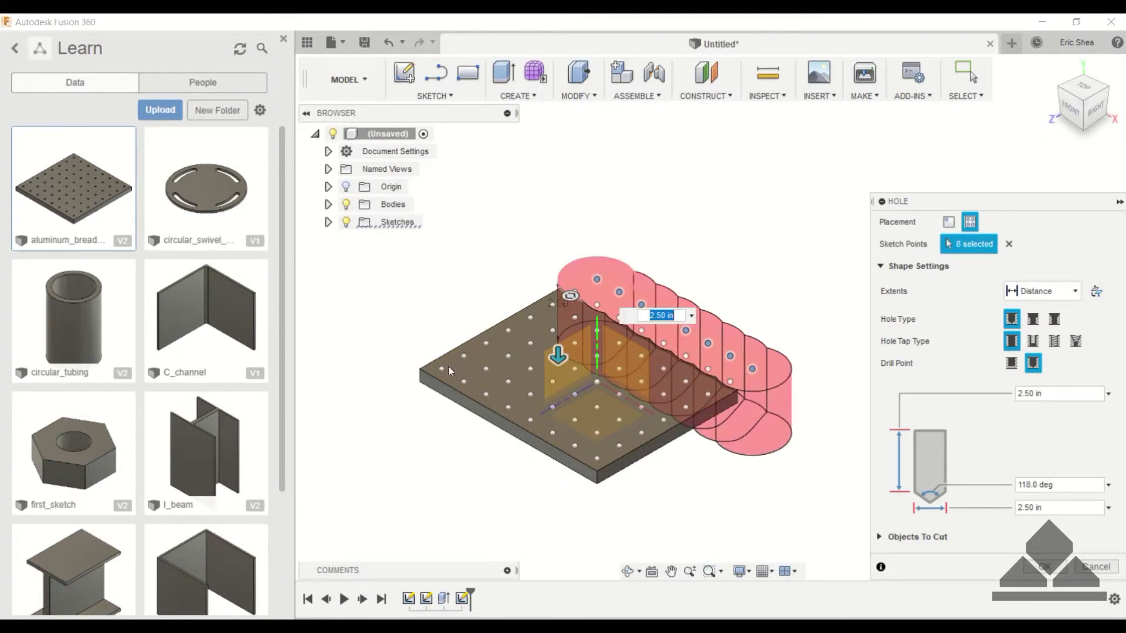
# - Add trial holes on the second and further rows of grid points
pyautogui.scroll(3, 548, 307)
pyautogui.click(594, 282)
pyautogui.click(632, 303)
pyautogui.click(670, 326)
pyautogui.click(708, 347)
pyautogui.click(746, 369)
pyautogui.click(785, 391)
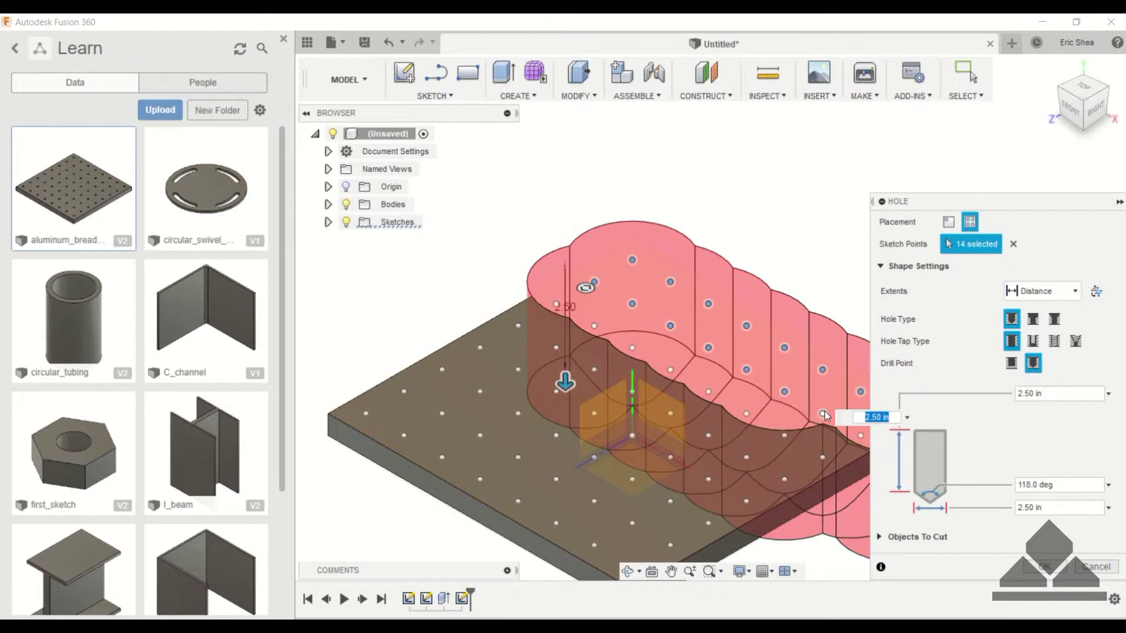
pyautogui.click(822, 413)
pyautogui.click(822, 456)
pyautogui.click(785, 434)
pyautogui.click(746, 414)
pyautogui.click(708, 392)
pyautogui.click(670, 370)
pyautogui.click(632, 348)
pyautogui.click(556, 304)
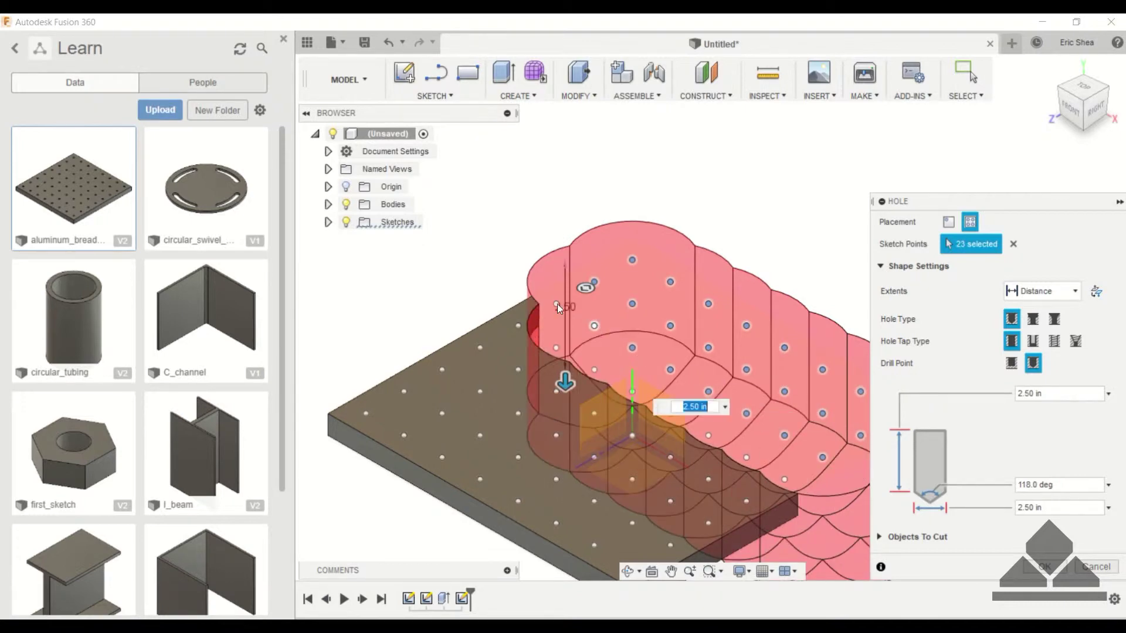
pyautogui.click(518, 325)
pyautogui.click(556, 347)
pyautogui.click(593, 369)
pyautogui.click(594, 326)
pyautogui.click(670, 413)
# - Add a few more trial holes on remaining points, then cancel the Hole feature
pyautogui.moveTo(667, 423); pyautogui.dragTo(615, 293, button='middle')
pyautogui.click(616, 284)
pyautogui.click(654, 306)
pyautogui.moveTo(633, 350); pyautogui.dragTo(640, 389, button='middle')
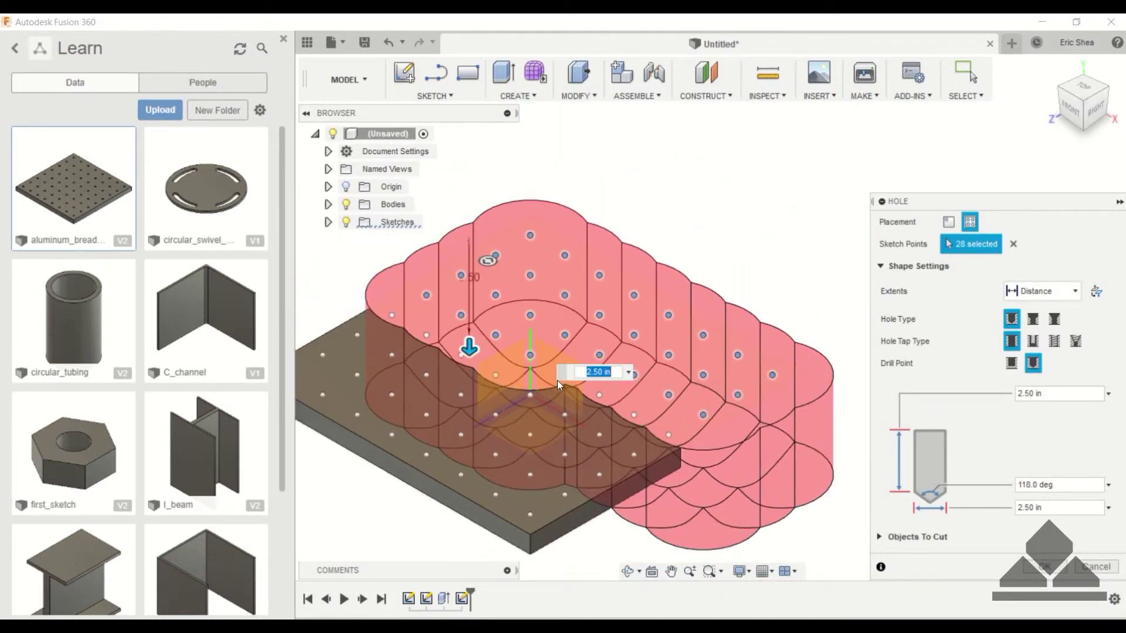
pyautogui.scroll(3, 586, 381)
pyautogui.click(674, 433)
pyautogui.scroll(-5, 674, 434)
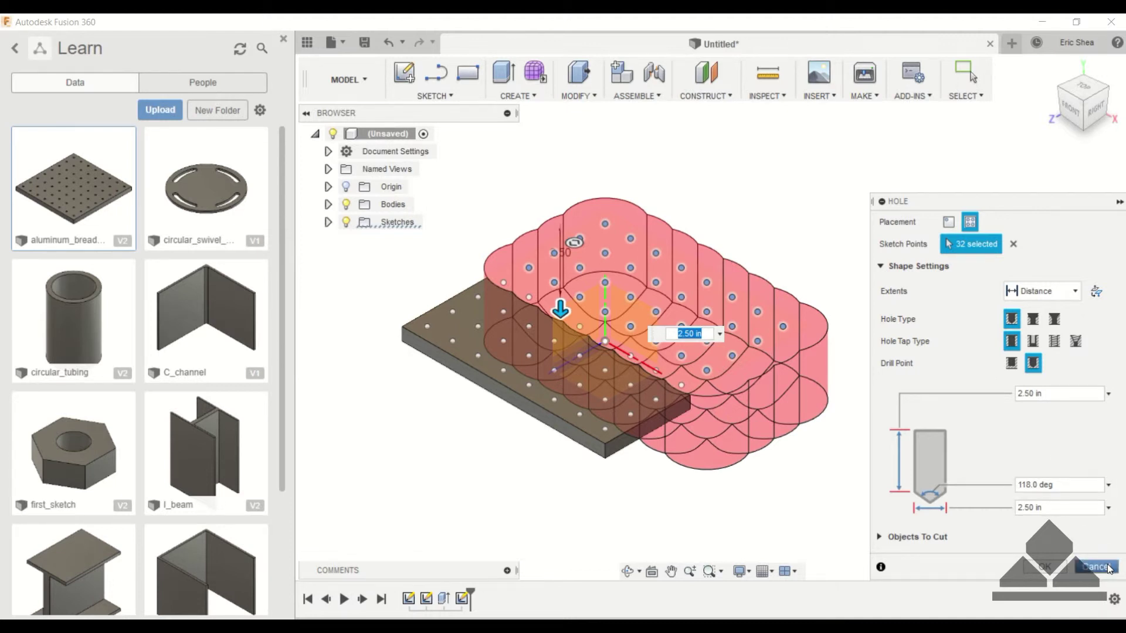
pyautogui.press('Return')
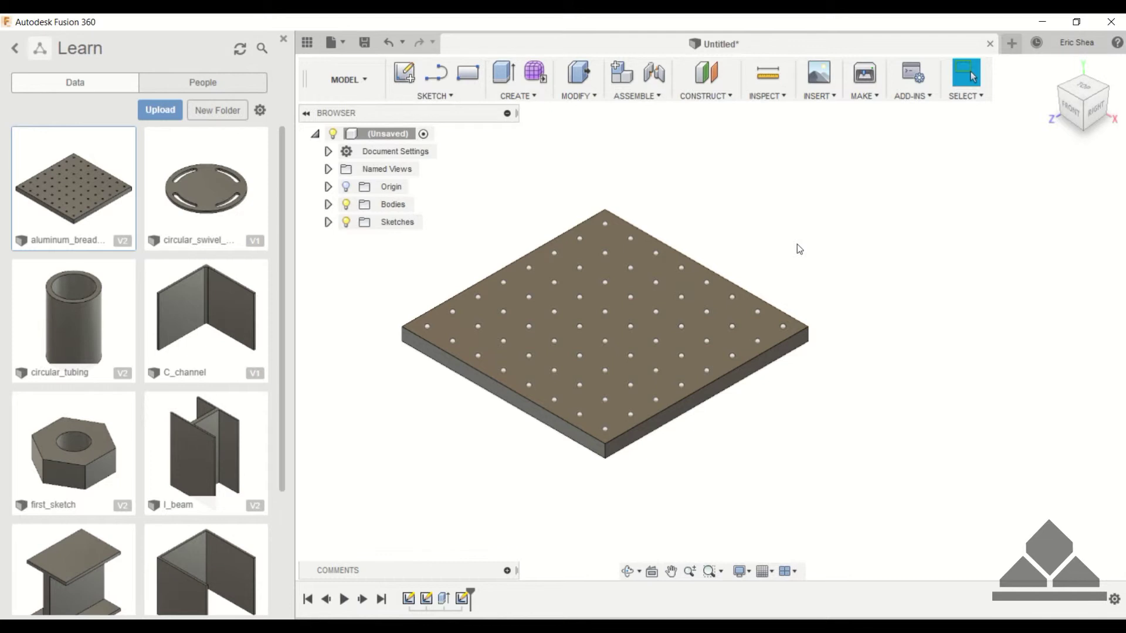
# - Fit the whole plate in view with F6 and bring up the Construct tools list
pyautogui.press('F6')
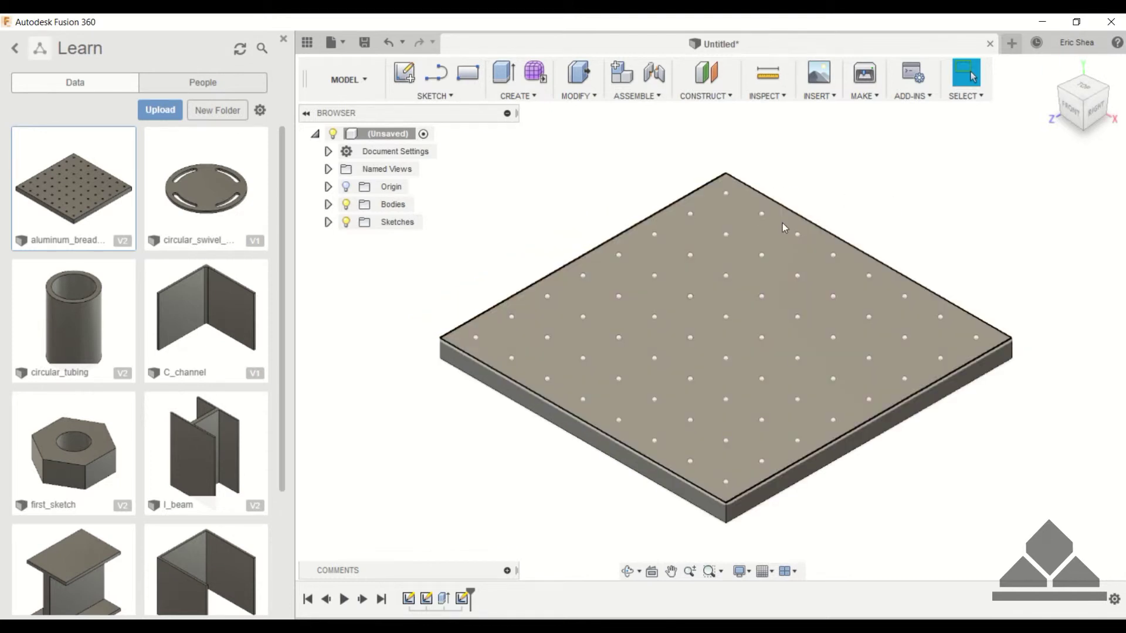
pyautogui.click(728, 96)
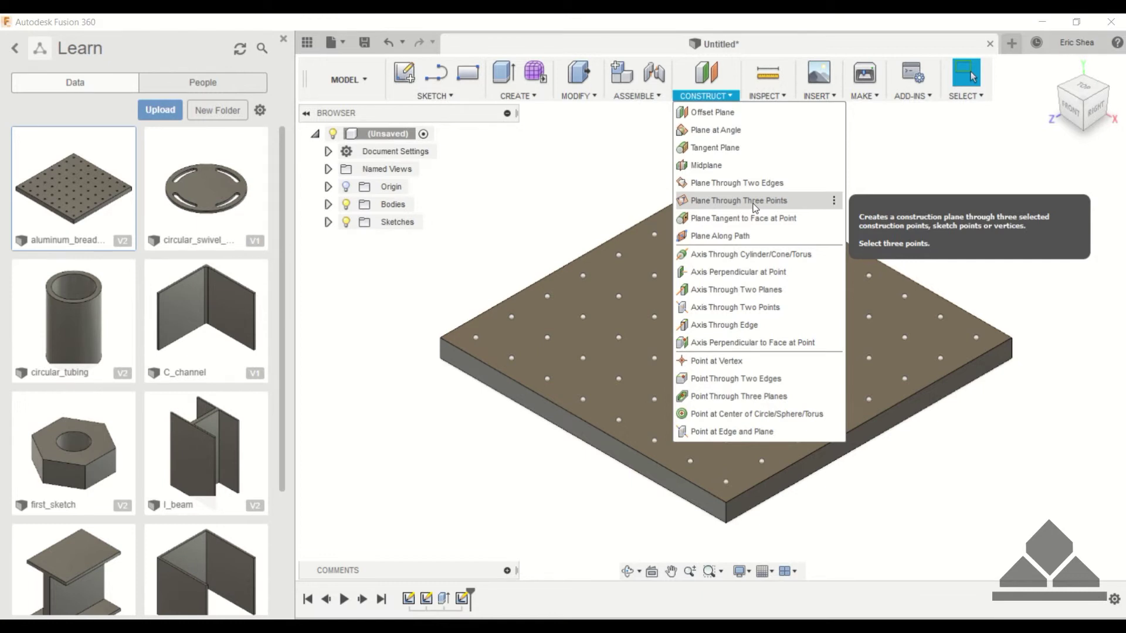
# - Preview a plane through three grid points, cancel it, and reopen the Construct tools
pyautogui.click(755, 205)
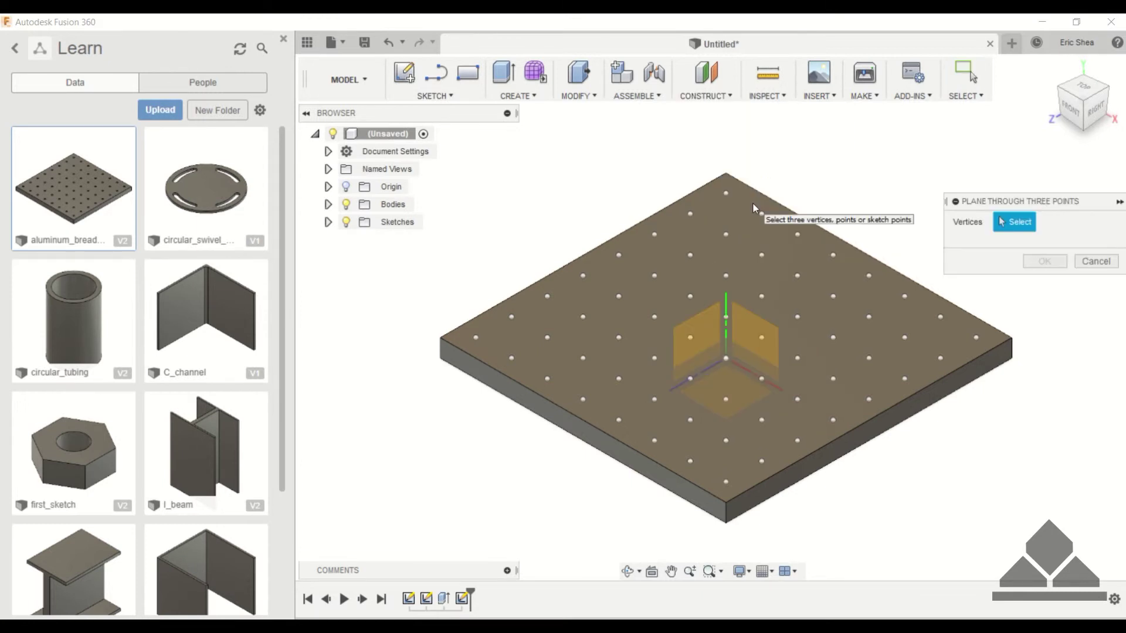
pyautogui.click(727, 193)
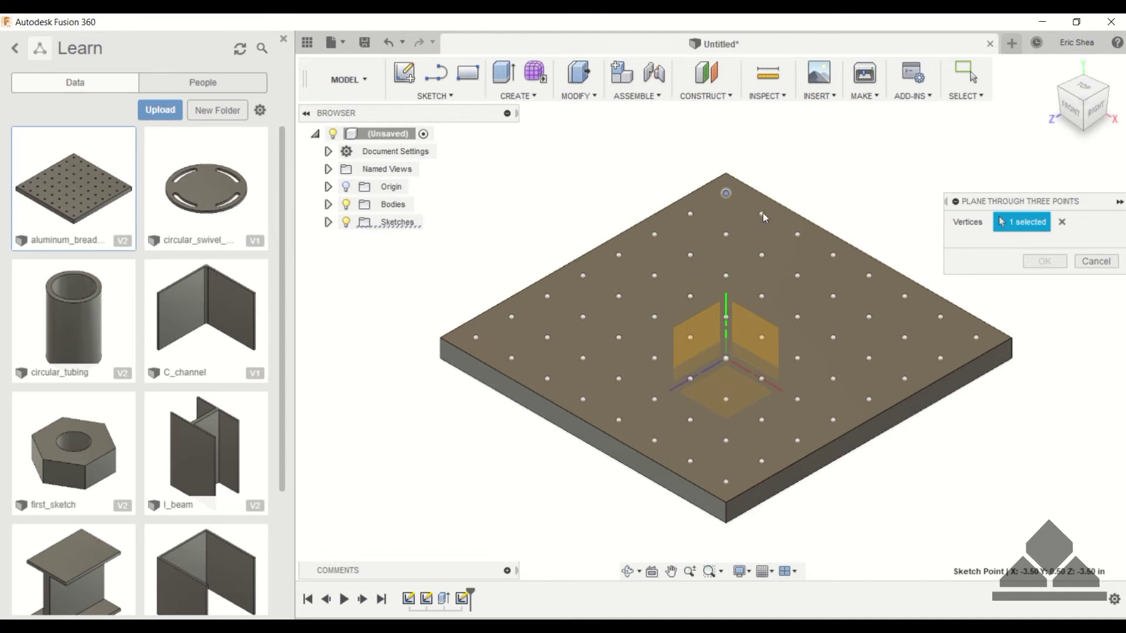
pyautogui.click(762, 213)
pyautogui.click(727, 234)
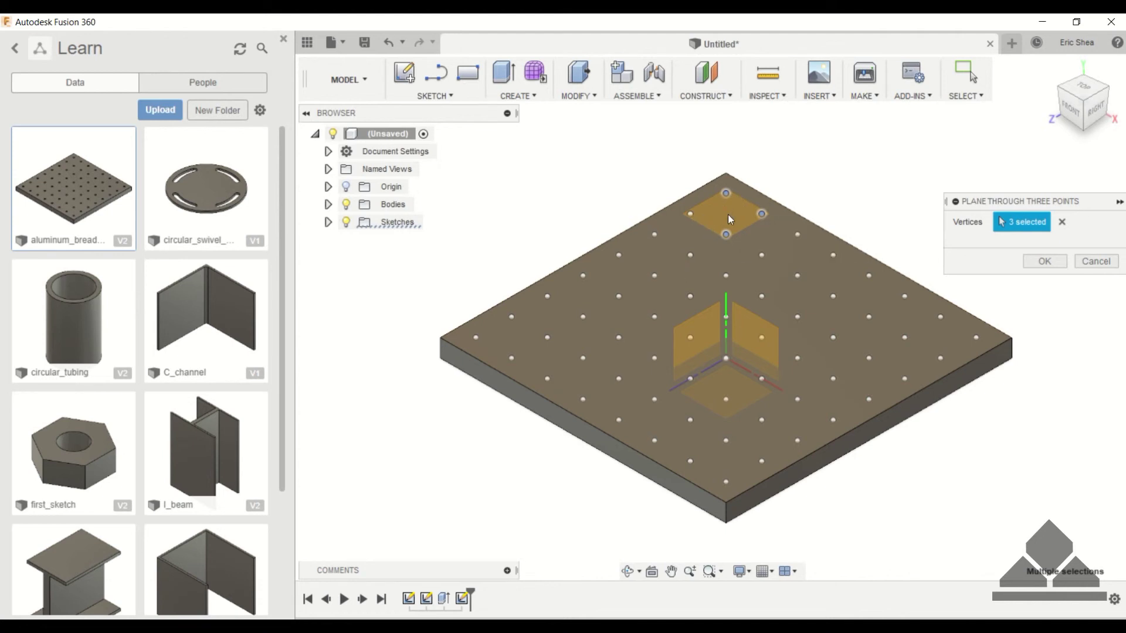
pyautogui.press('Escape')
pyautogui.click(706, 95)
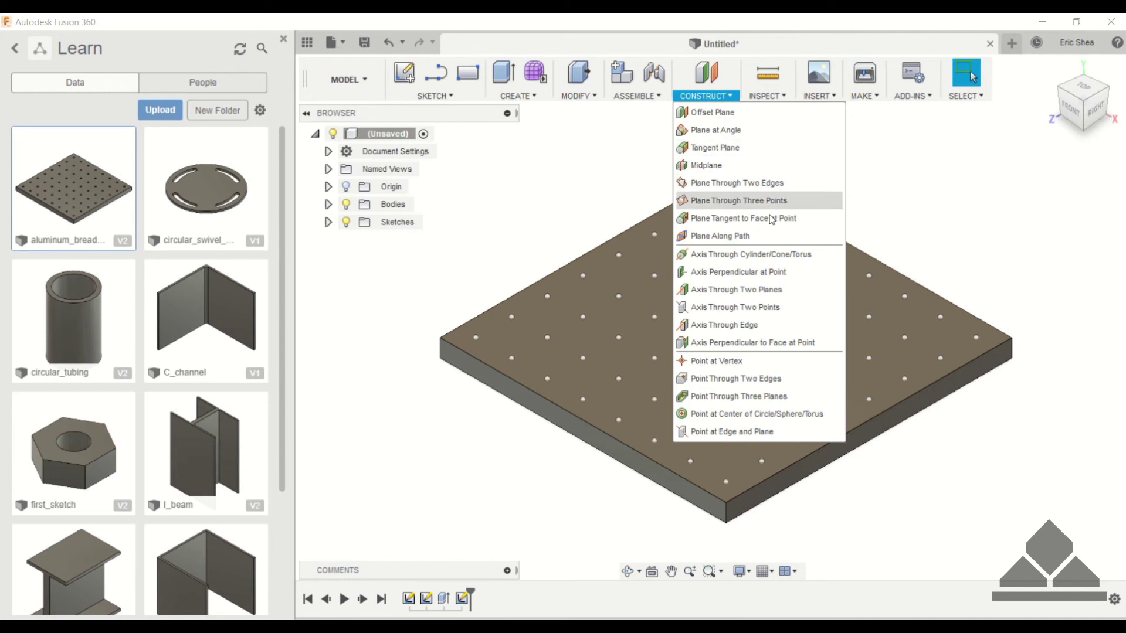
# - Preview an axis through the top and right corner grid points, then close it uncreated
pyautogui.click(753, 308)
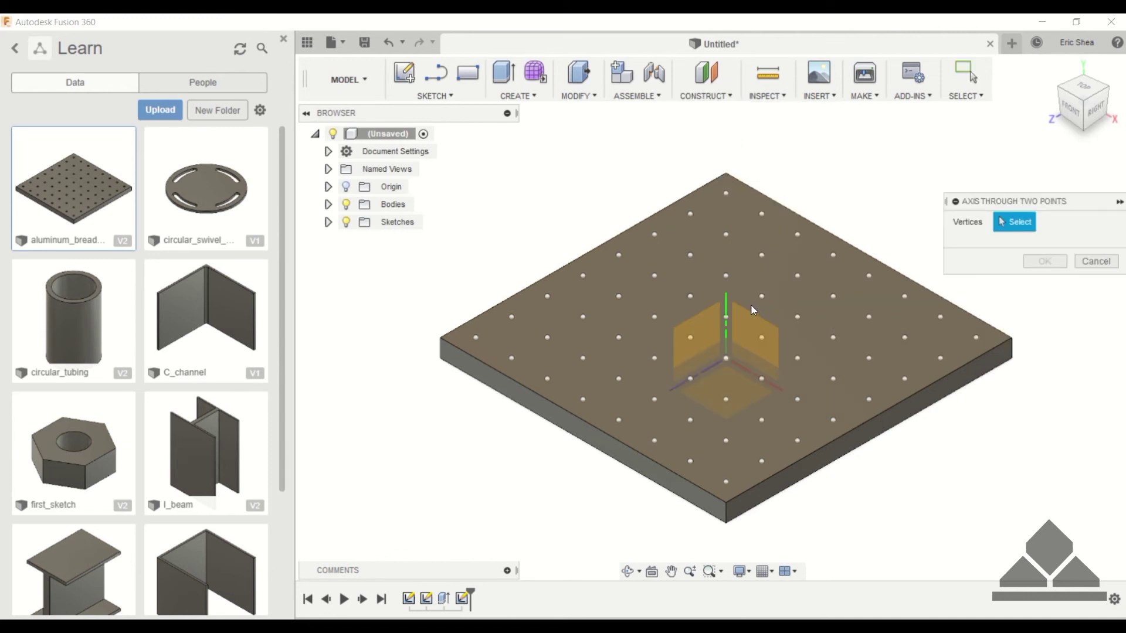
pyautogui.click(727, 193)
pyautogui.click(977, 339)
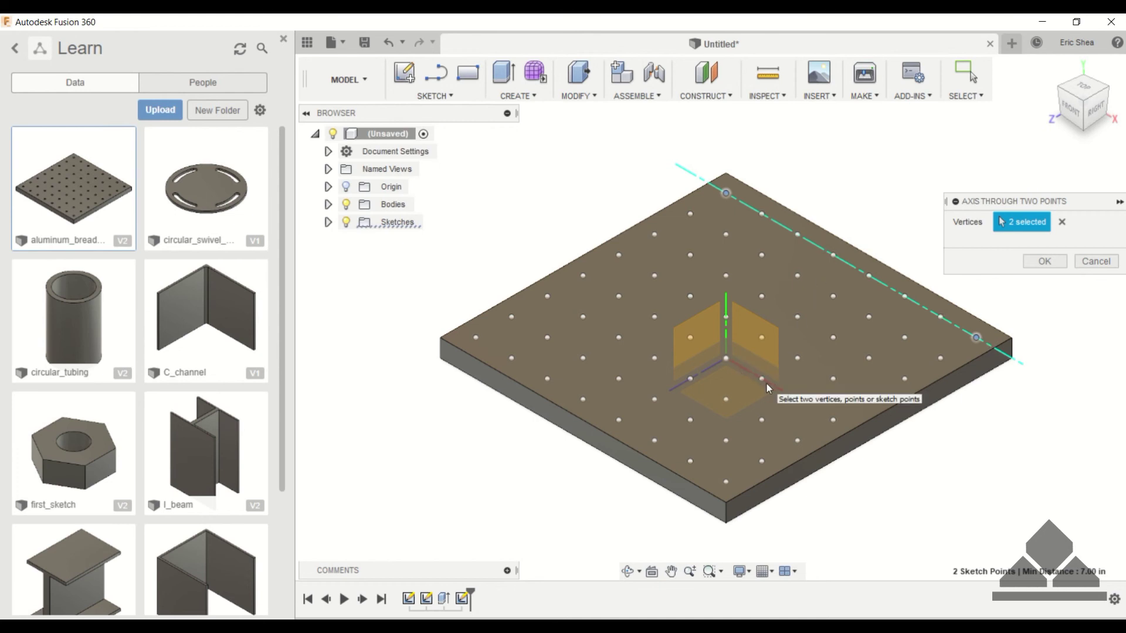
pyautogui.click(1043, 261)
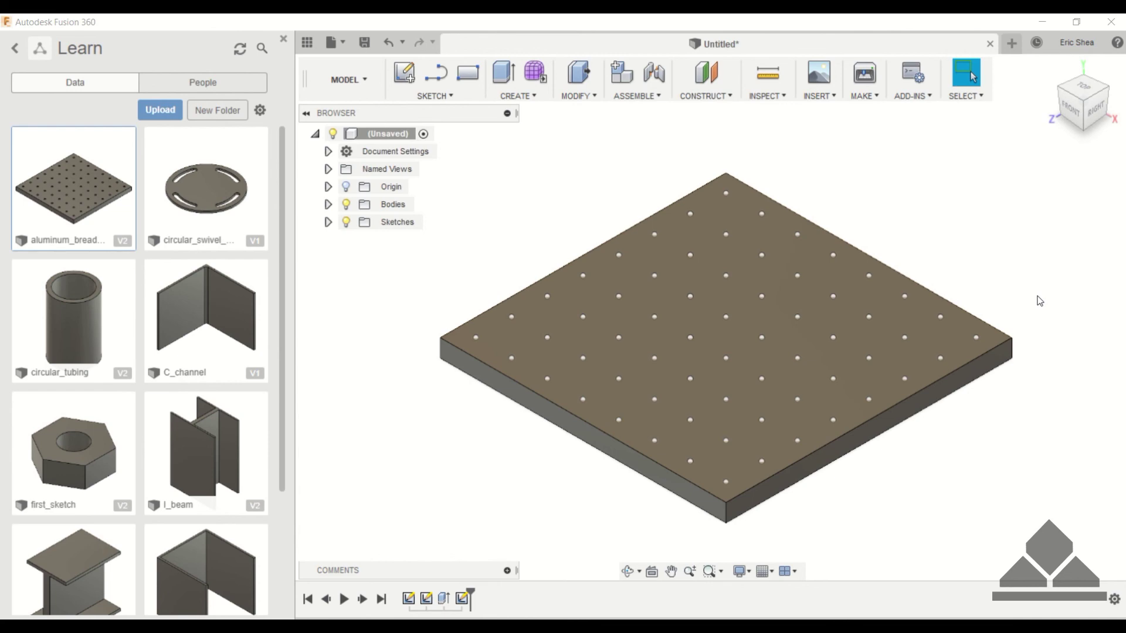